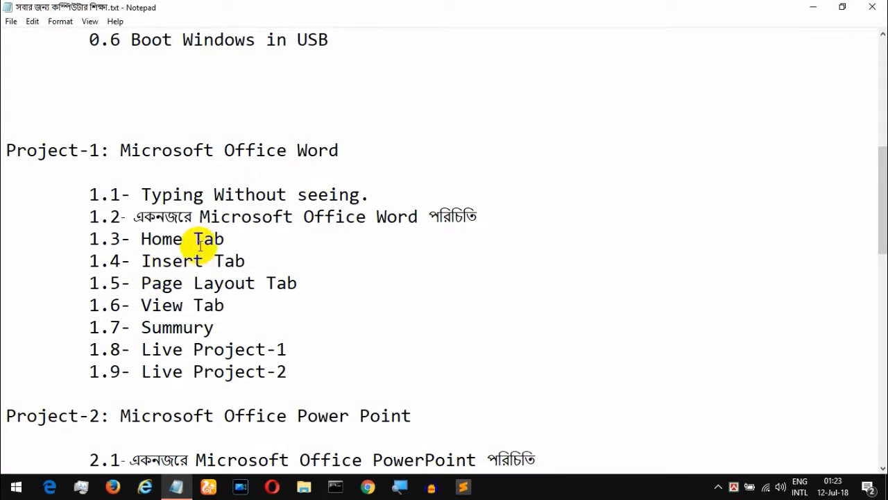
drag(140, 238, 203, 237)
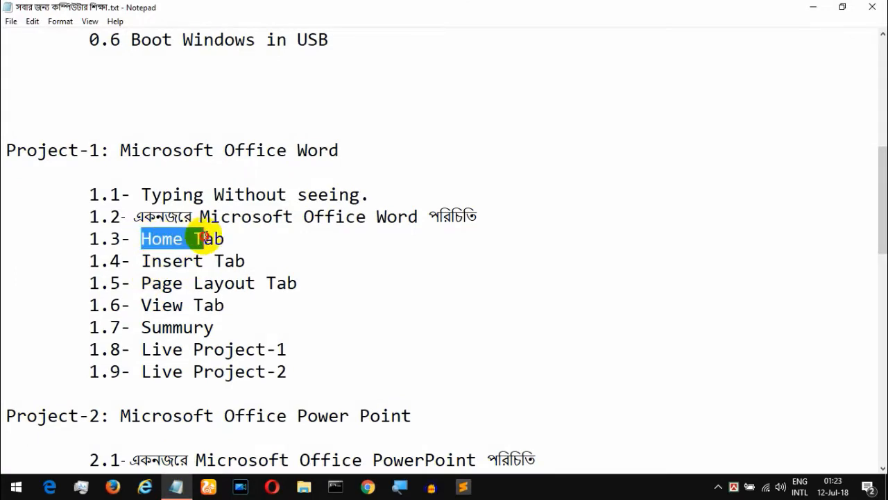
drag(142, 260, 271, 260)
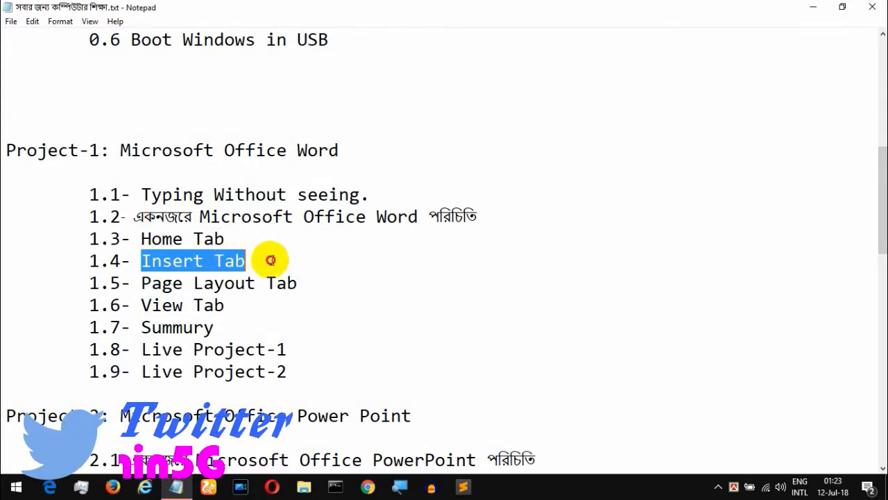
Step: Launch Word 2013 from the Microsoft Office 2013 program group and create a blank document
click(16, 487)
scroll(128, 231, down, 10)
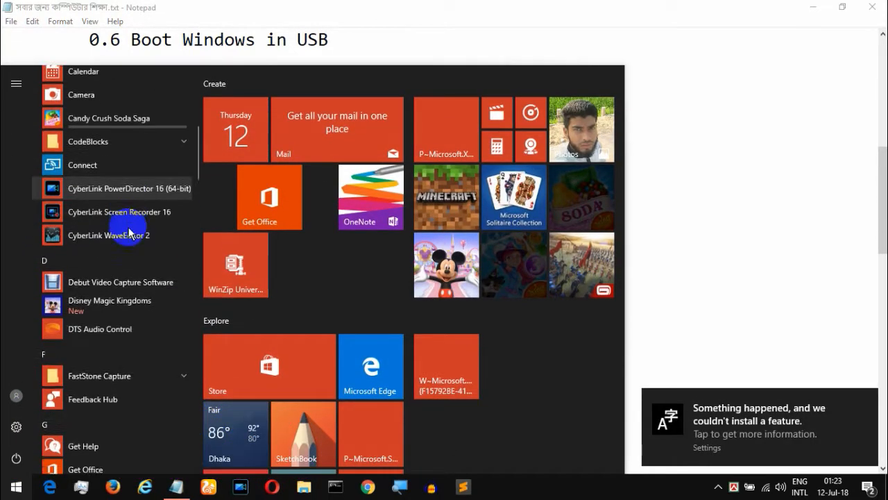
scroll(121, 231, down, 8)
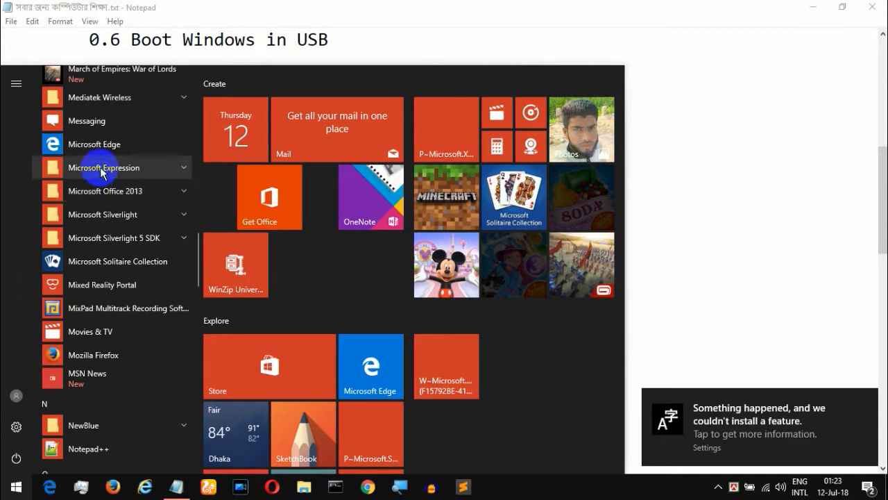
click(128, 193)
scroll(113, 297, down, 5)
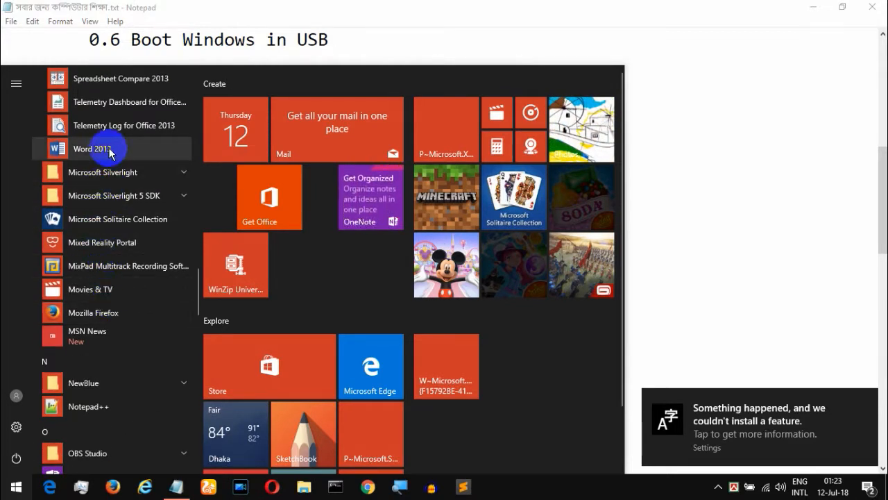
click(109, 145)
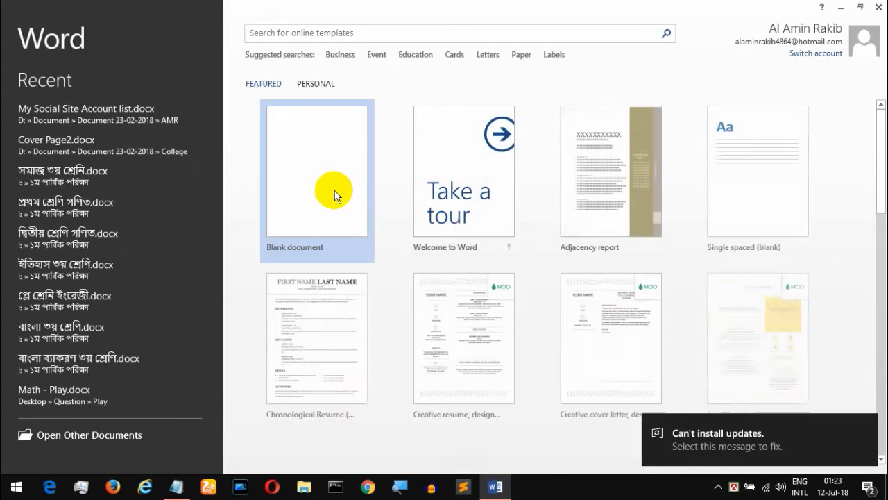
click(333, 194)
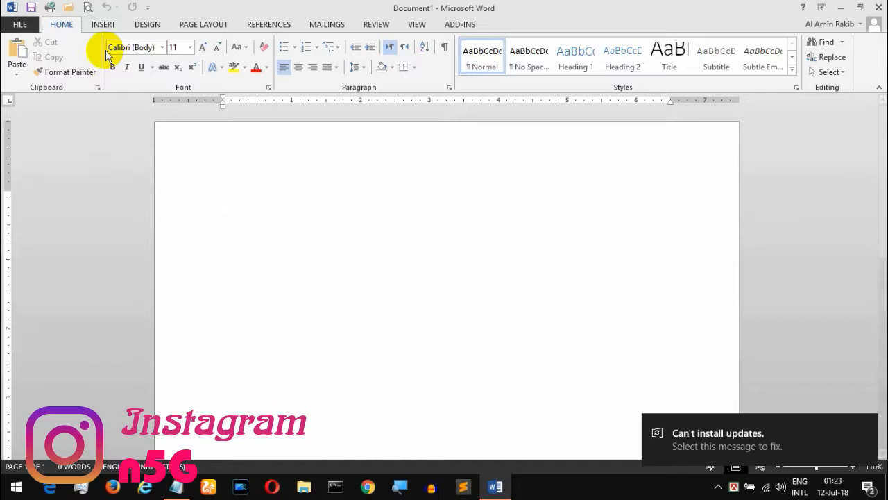
Step: Insert the built-in Facet cover page at the start of the document
click(110, 23)
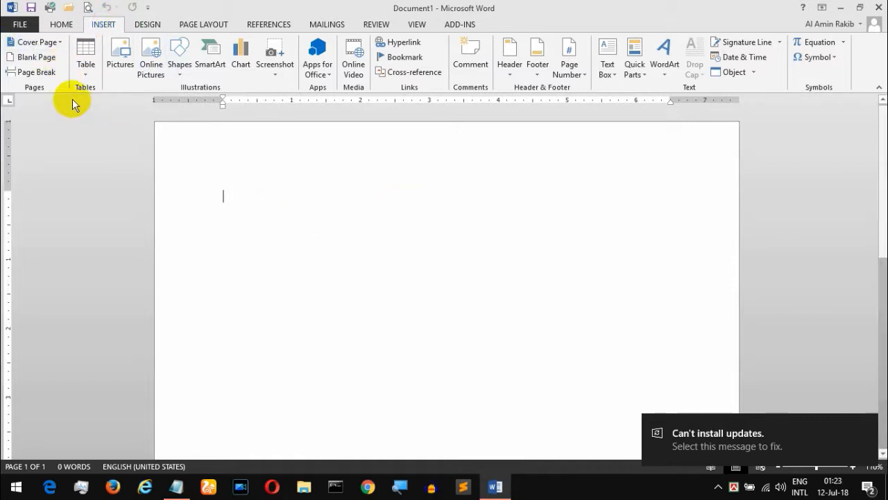
click(50, 47)
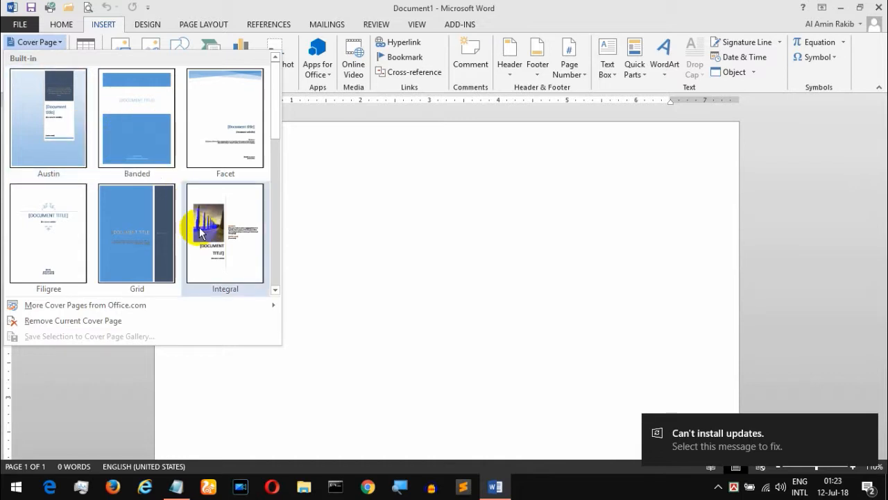
mouse_move(274, 132)
mouse_down()
mouse_move(275, 280)
mouse_move(288, 124)
mouse_up()
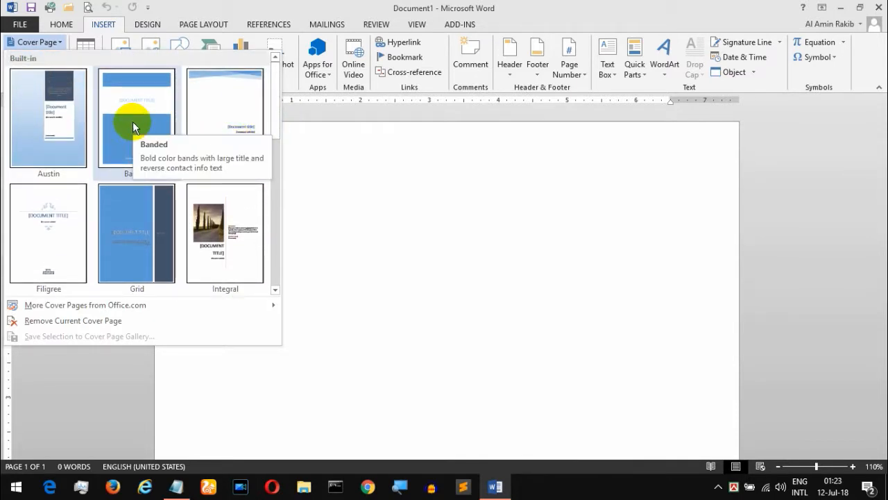
click(243, 133)
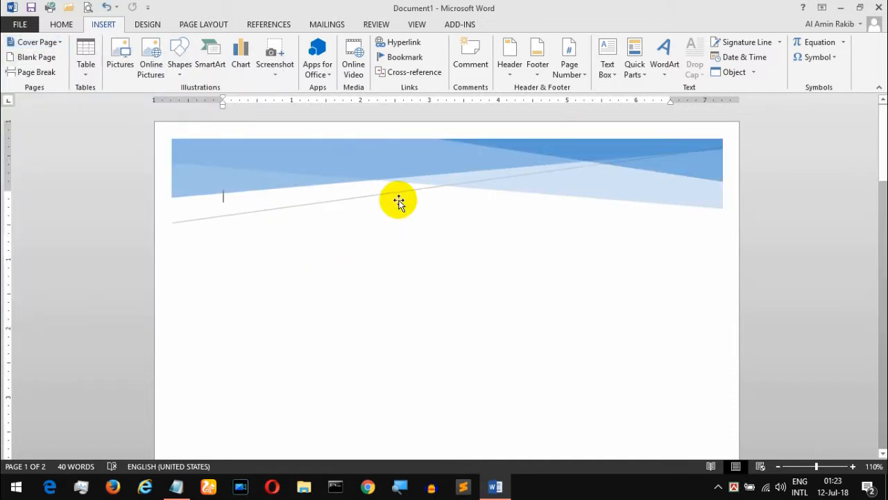
click(300, 167)
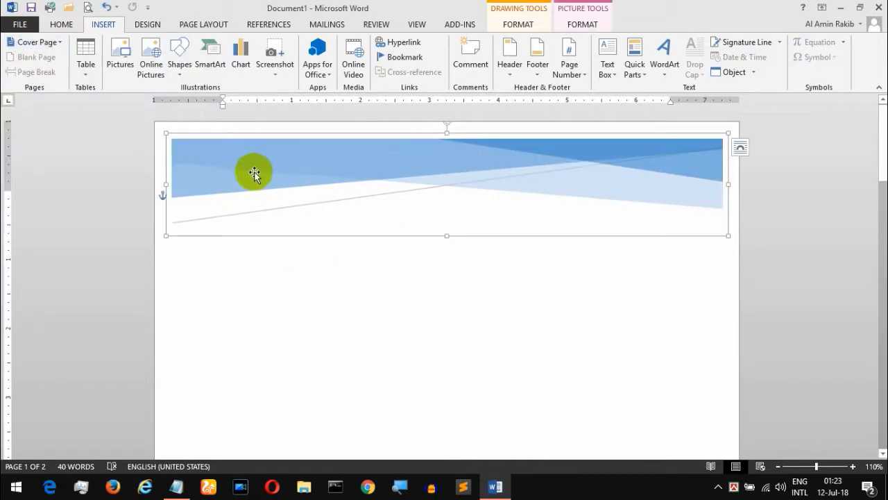
click(440, 291)
Step: Fill in the cover page's document title placeholder with "YEARLY REPORT"
scroll(439, 294, down, 3)
scroll(440, 294, down, 5)
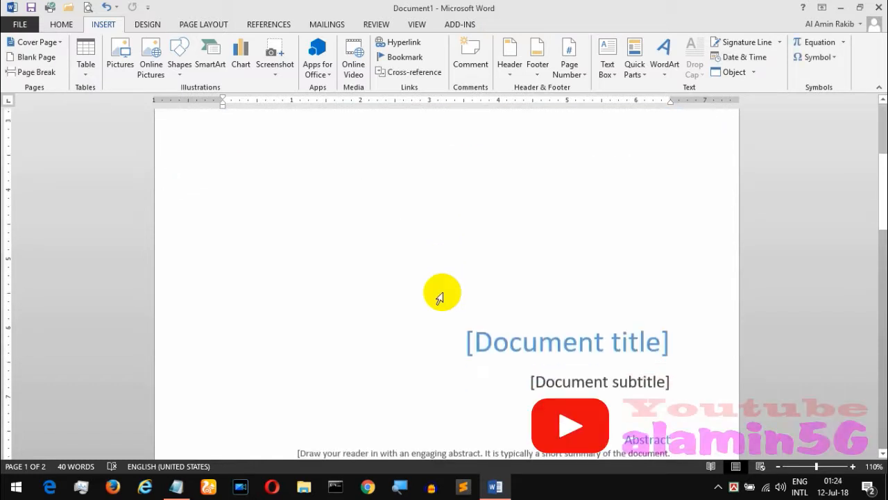
click(532, 297)
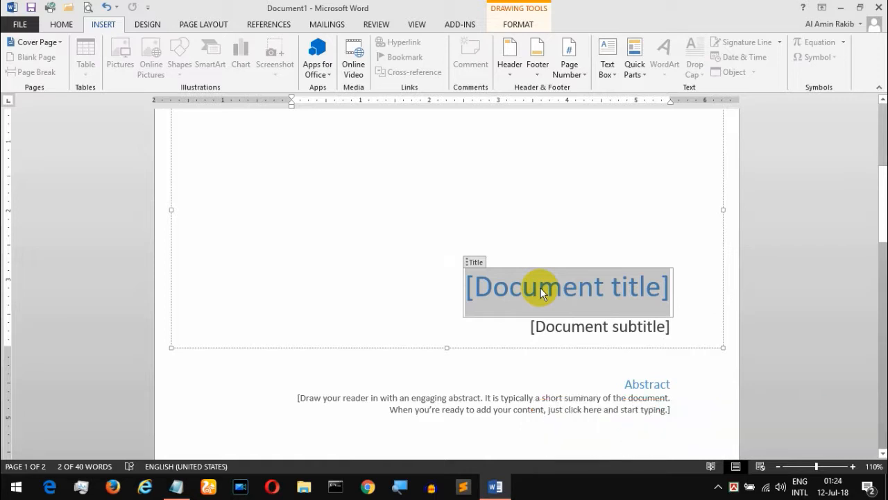
text(YEARY)
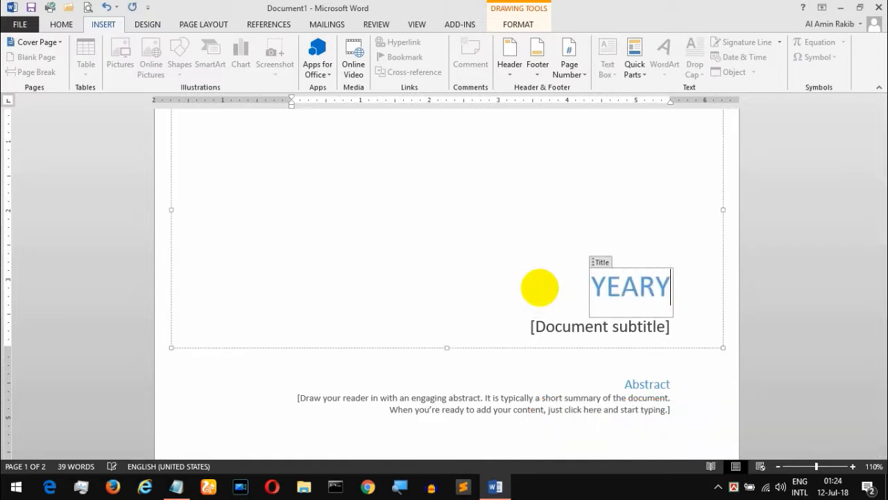
text(L)
key(BackSpace)
text(Y REPORT)
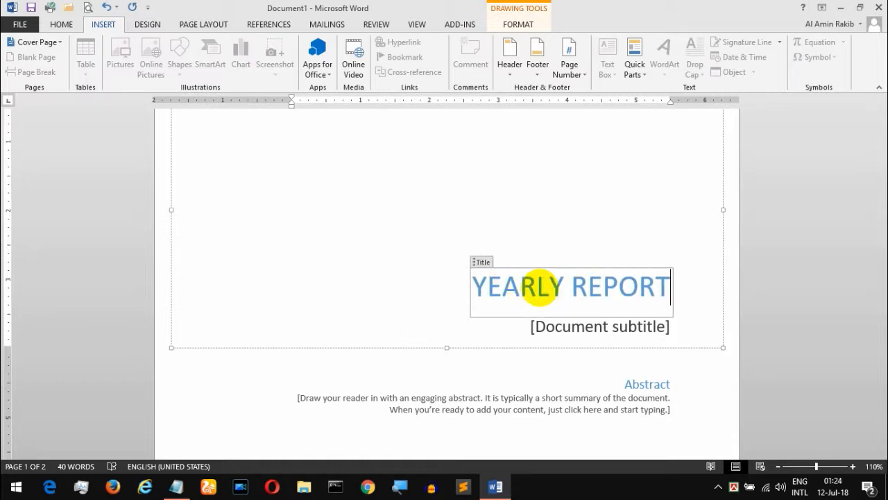
Step: Set the cover page subtitle to "Income of the year" and append "-2018" to the title
click(580, 332)
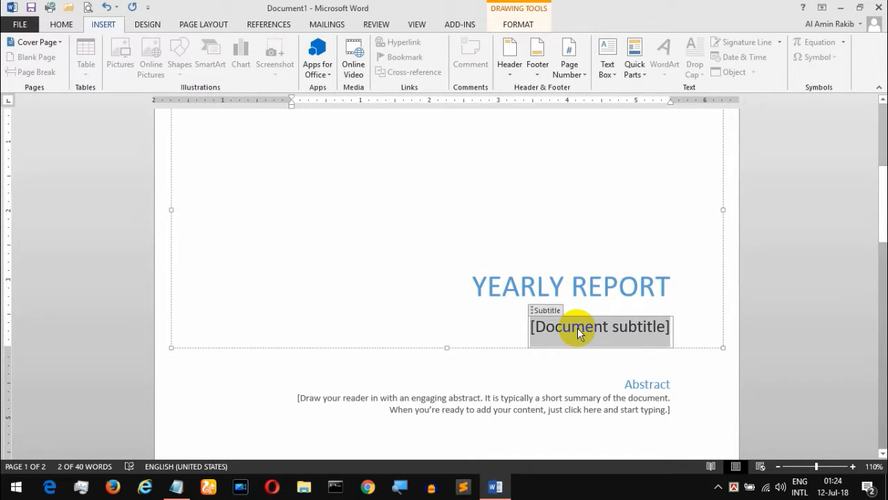
text(mon)
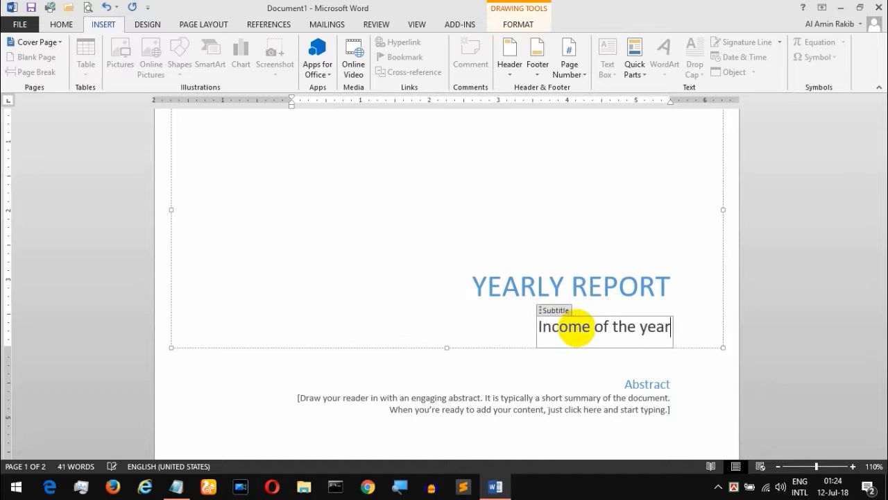
click(669, 287)
text(-2018)
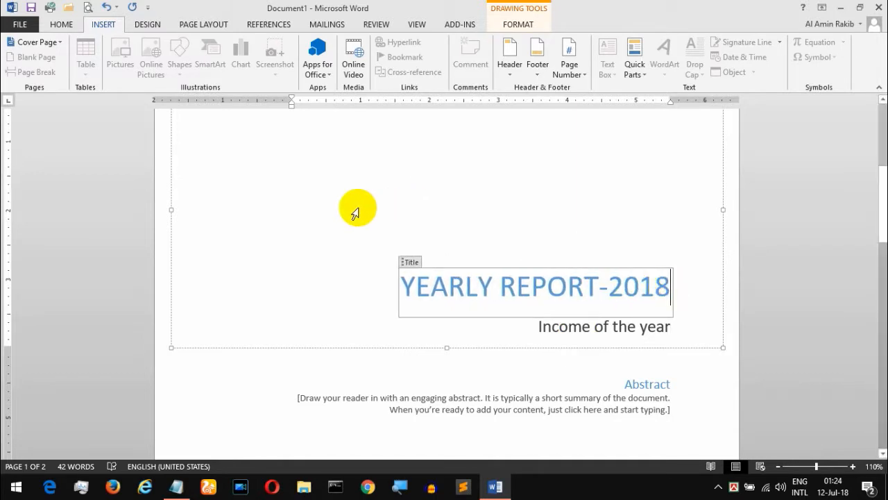
click(410, 262)
scroll(412, 354, down, 3)
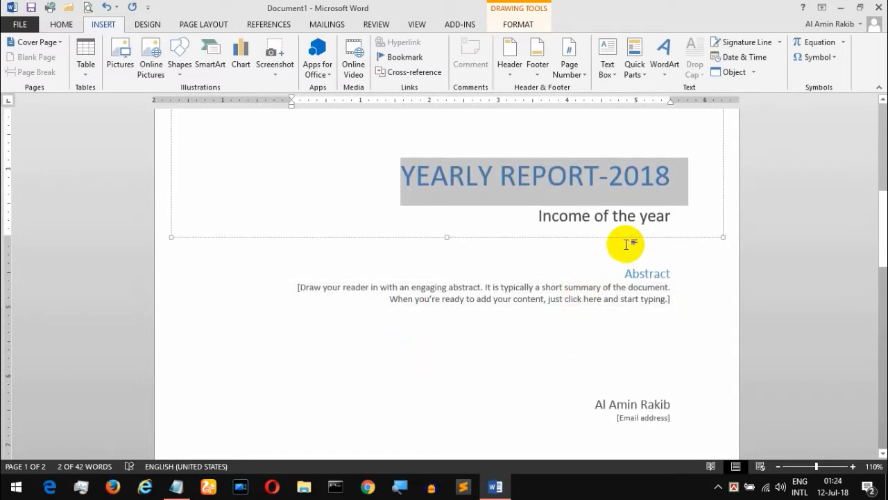
Step: Fill in the author's e-mail address in the email placeholder below the author name on the cover page
click(483, 299)
scroll(479, 350, down, 3)
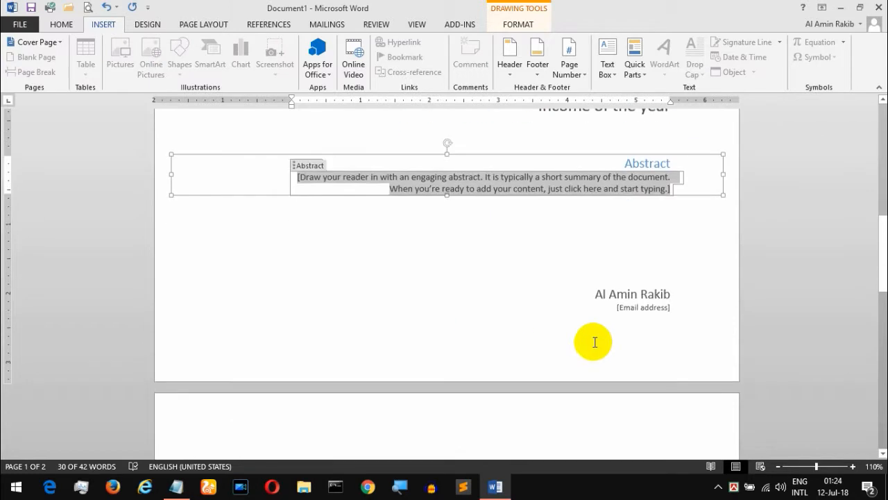
click(642, 293)
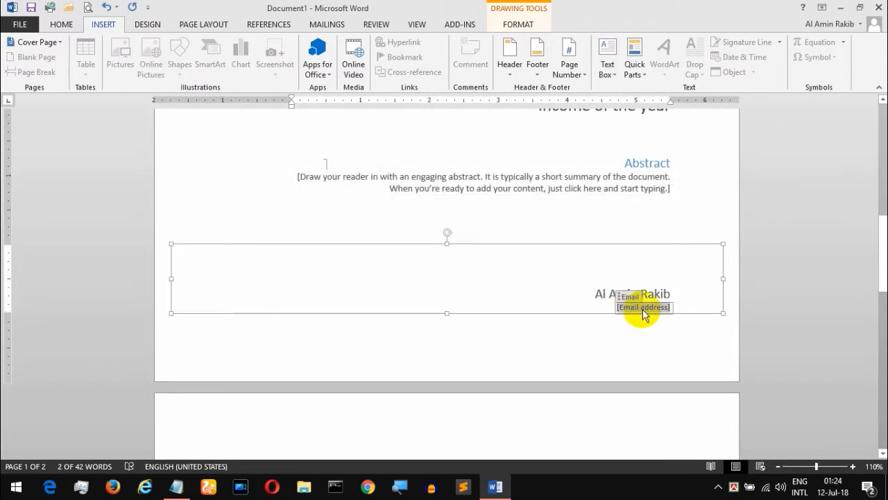
click(643, 307)
text(ala)
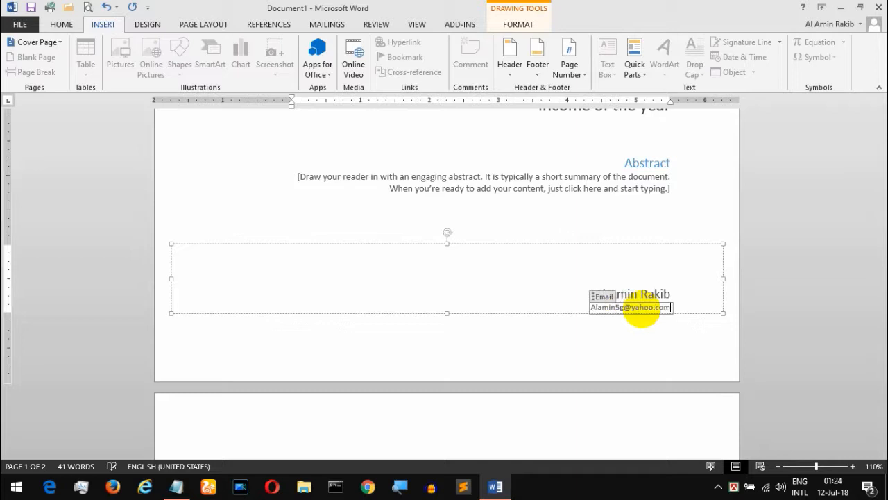
click(535, 290)
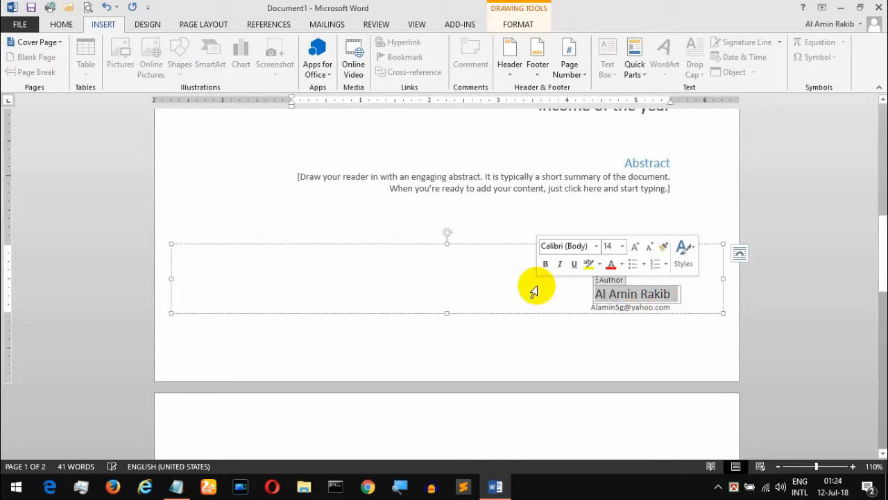
click(653, 295)
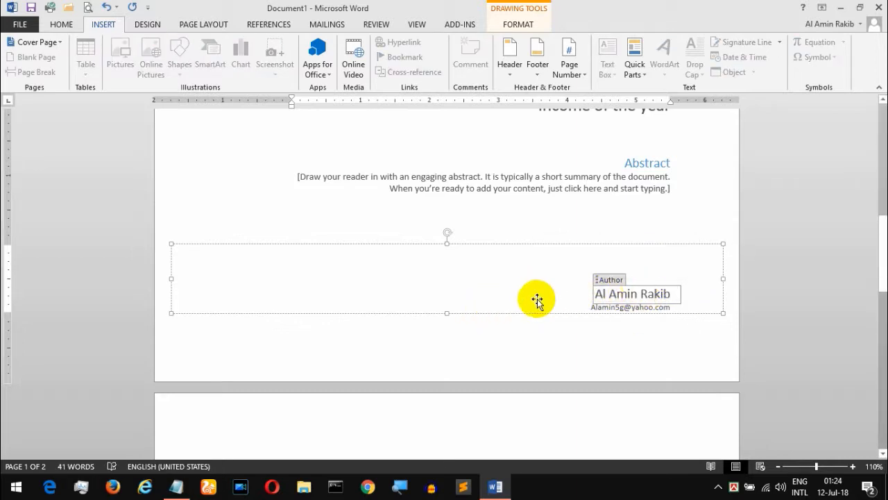
Step: Review the completed cover page and the empty page that follows it
scroll(525, 370, down, 5)
click(420, 283)
scroll(421, 283, up, 5)
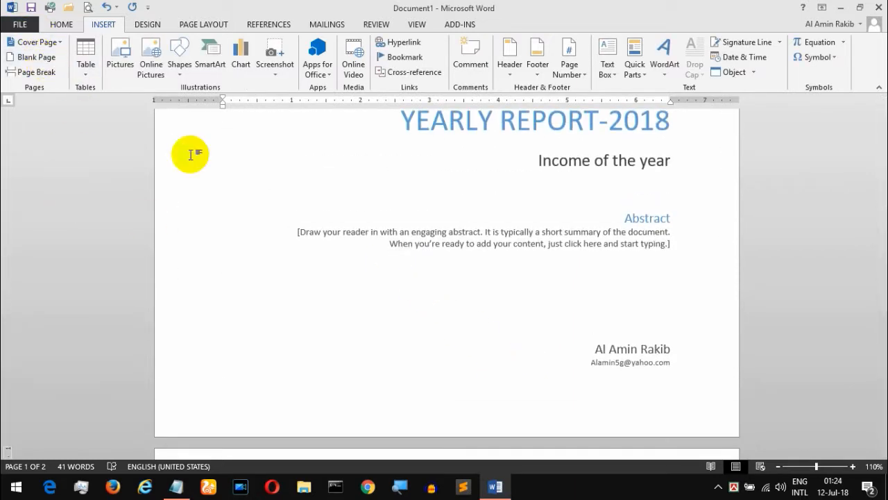
scroll(437, 295, down, 4)
scroll(439, 297, up, 2)
scroll(439, 296, down, 3)
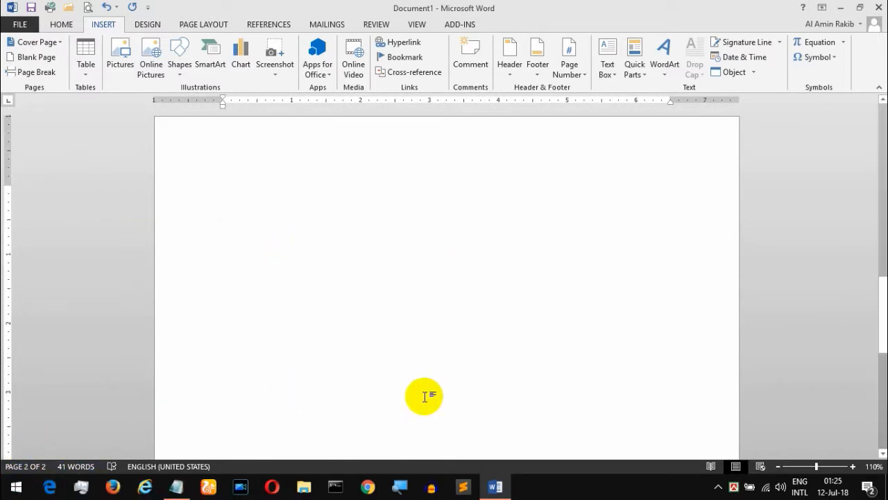
scroll(674, 301, up, 6)
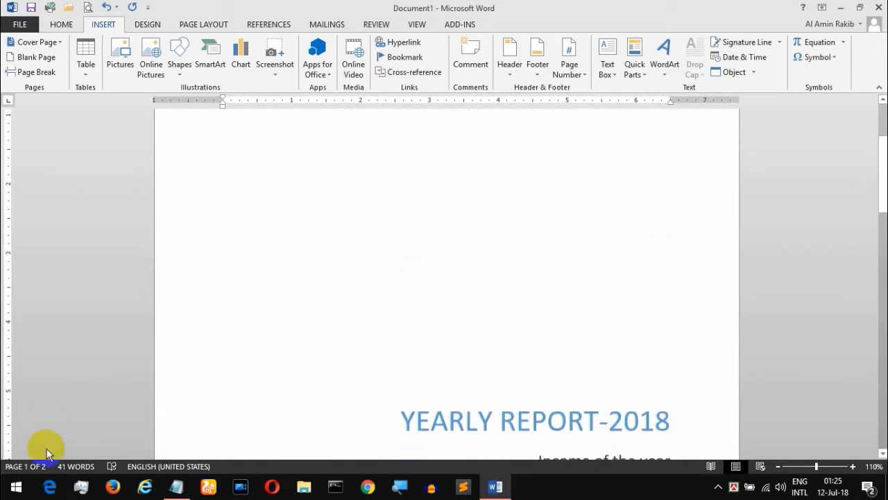
scroll(167, 416, down, 5)
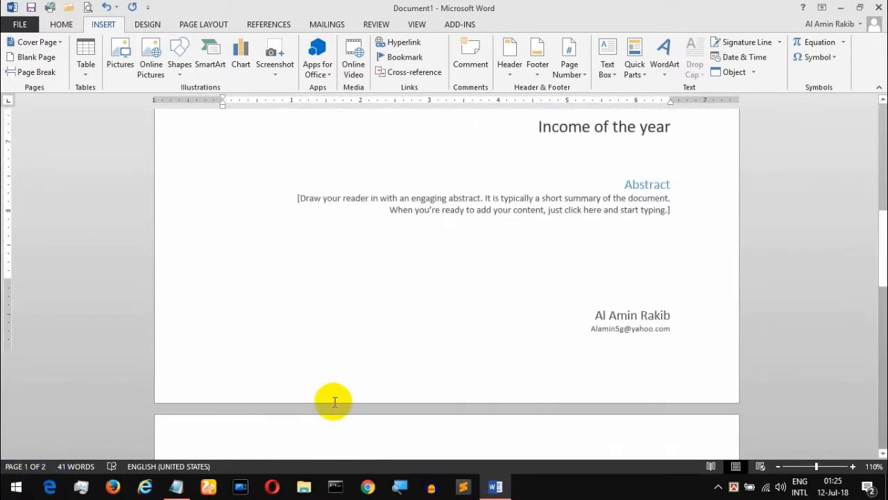
scroll(360, 375, down, 4)
Step: Insert a blank page at the start of page 2, after the cover page
click(396, 347)
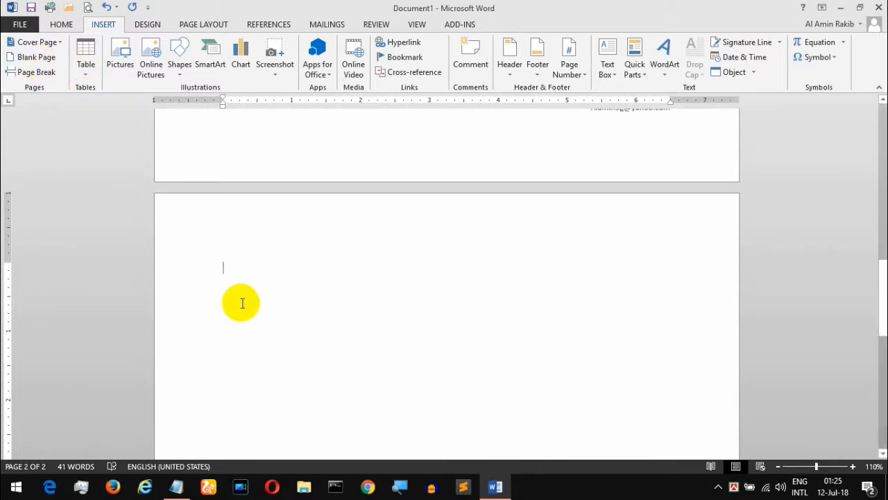
click(31, 61)
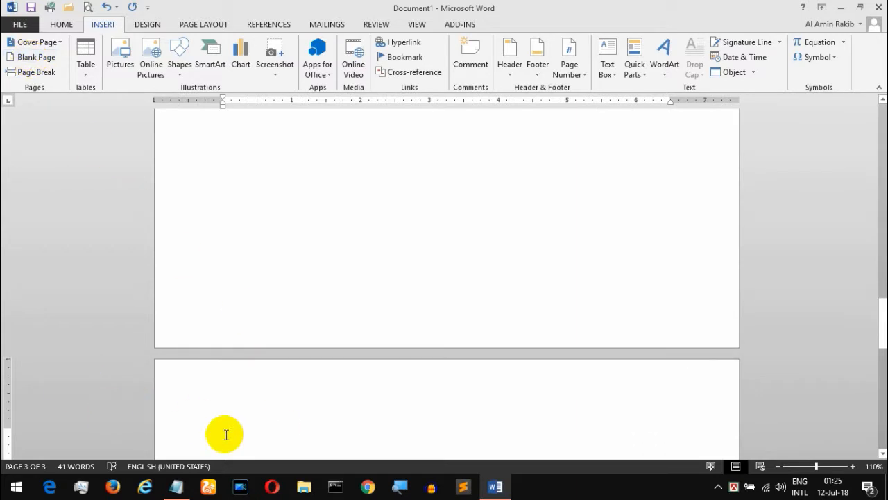
scroll(227, 431, down, 3)
scroll(360, 339, up, 2)
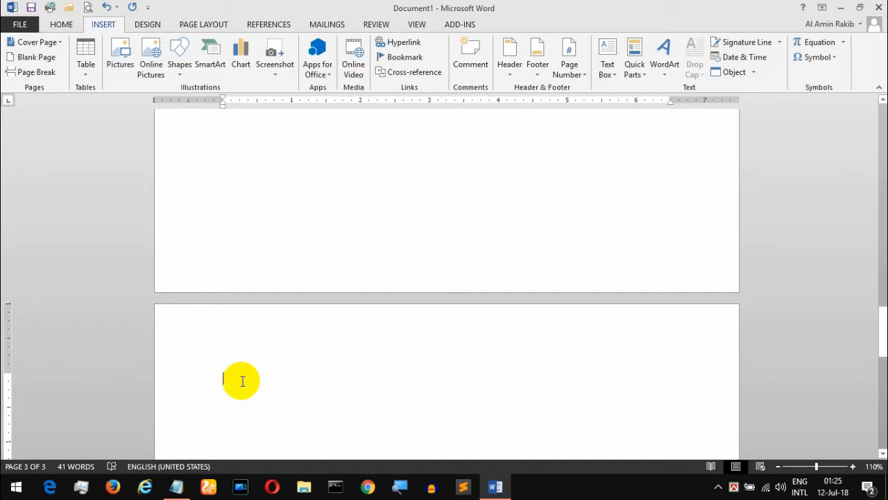
scroll(306, 256, up, 3)
scroll(306, 255, down, 2)
scroll(305, 255, up, 4)
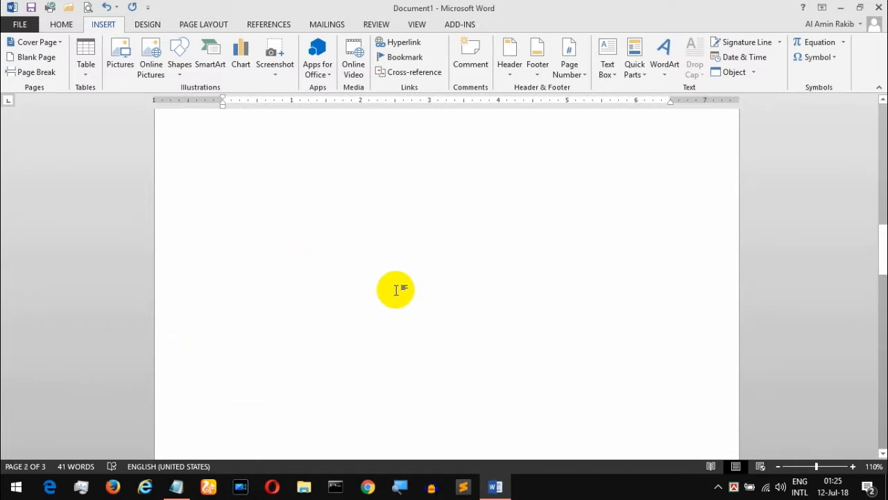
Step: Type "I love my country. Do u love that?" as the first line of page 3
scroll(385, 284, up, 4)
scroll(377, 295, down, 4)
click(375, 303)
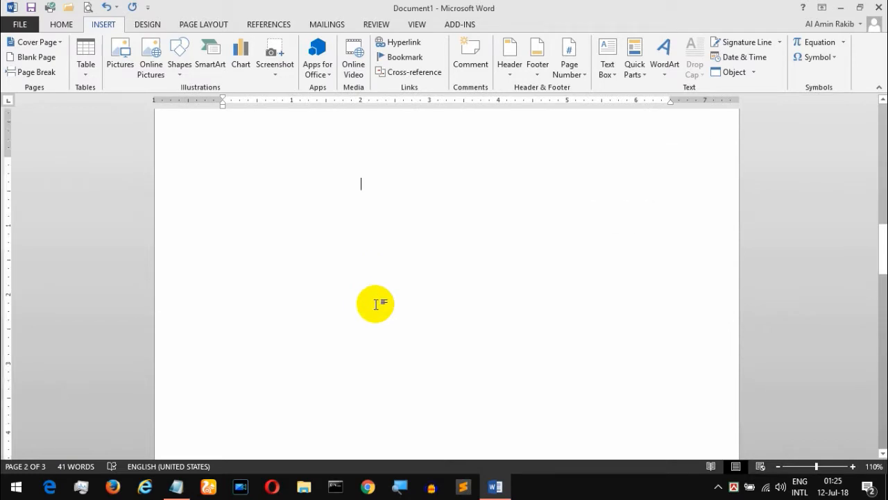
text(I love my country. Do u)
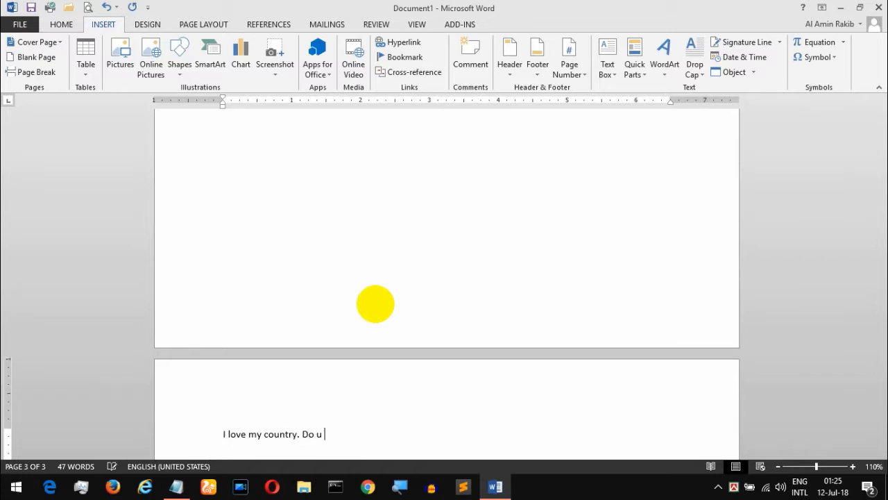
text(that?)
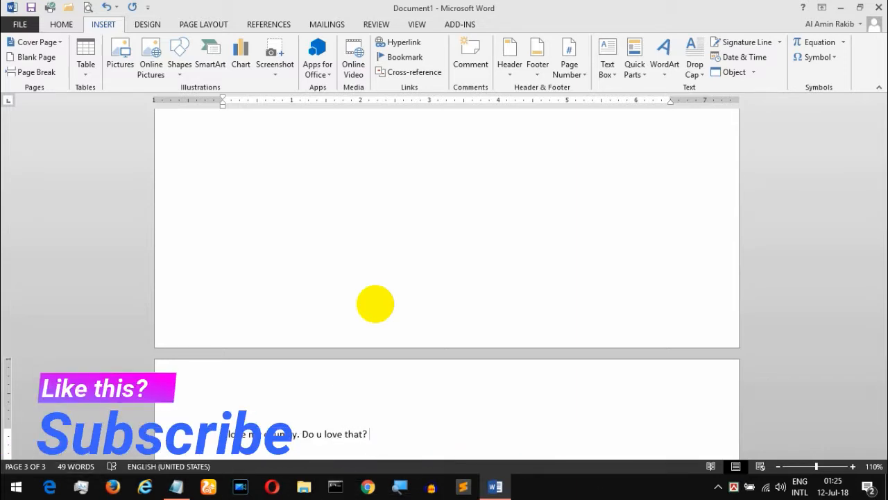
scroll(313, 310, down, 3)
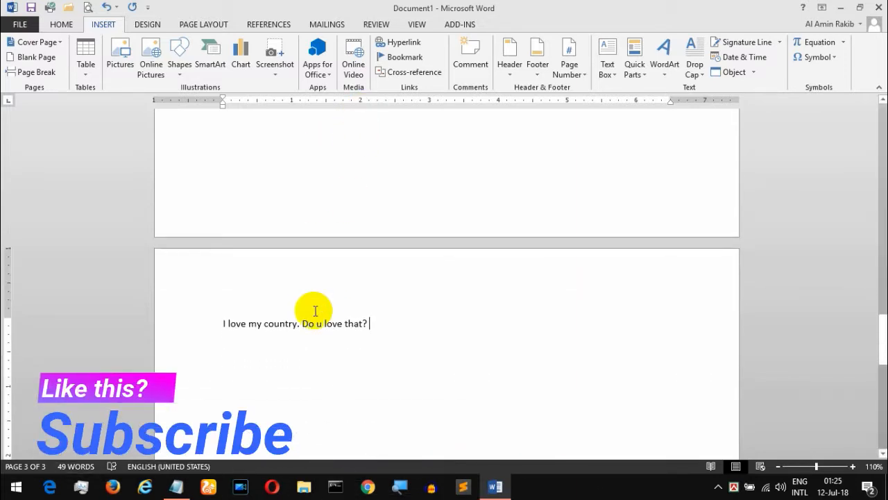
Step: Move the sentence pair "I love my country. Do u love that?" from page 3 to the beginning of page 2
click(300, 322)
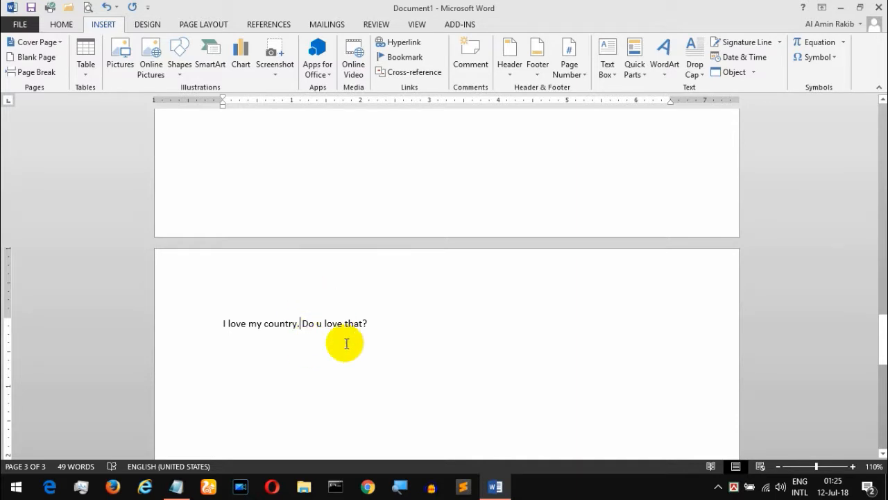
drag(371, 317, 201, 318)
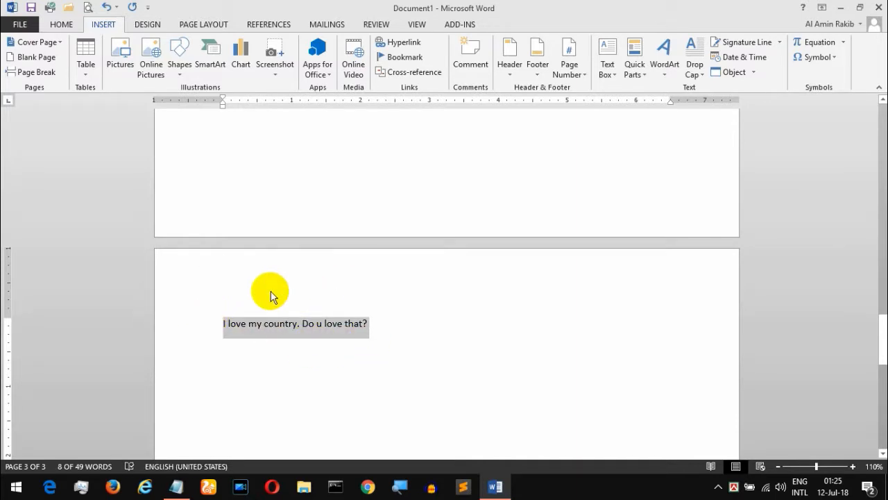
key(Delete)
scroll(376, 260, up, 12)
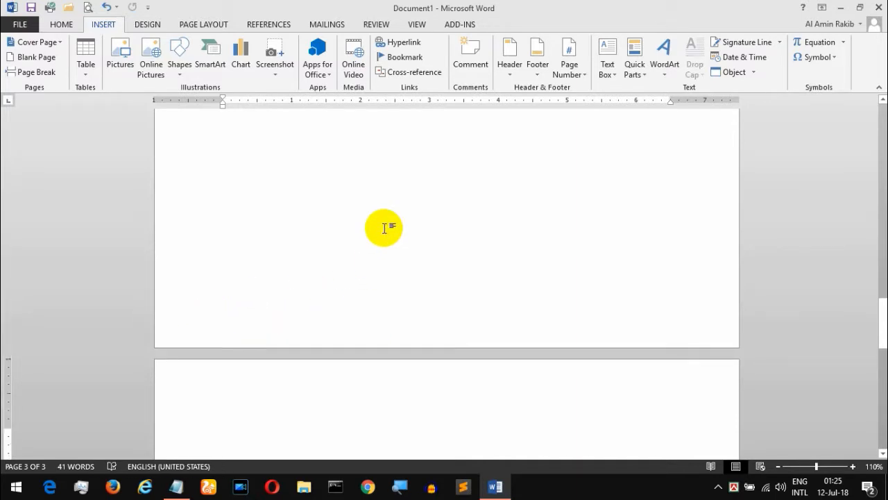
click(390, 277)
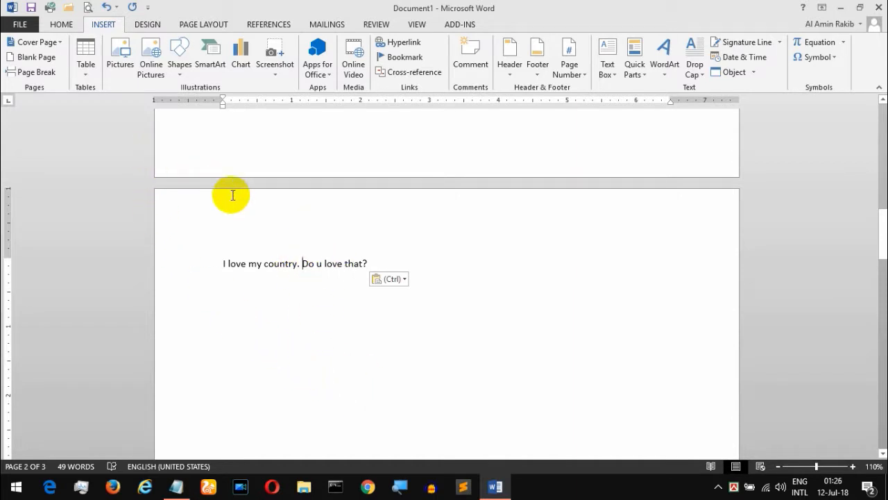
Step: Insert a page break between "I love my country." and "Do u love that?" on page 2
click(303, 265)
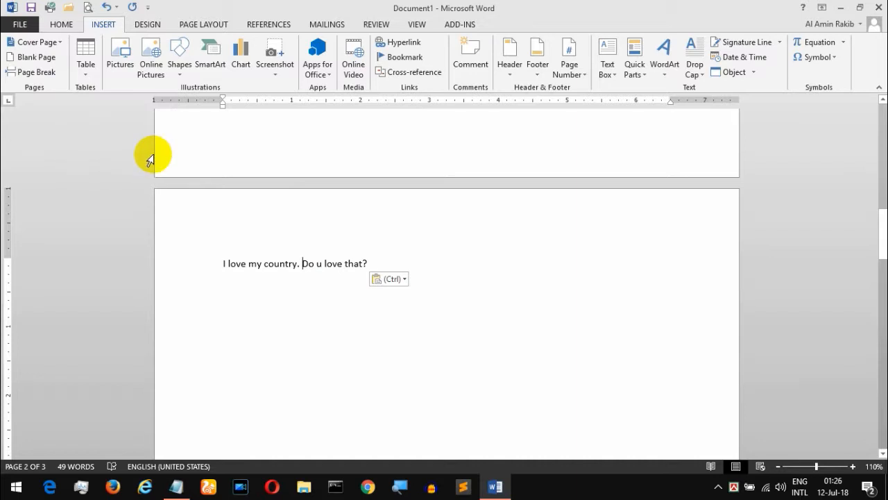
click(32, 72)
scroll(386, 373, down, 3)
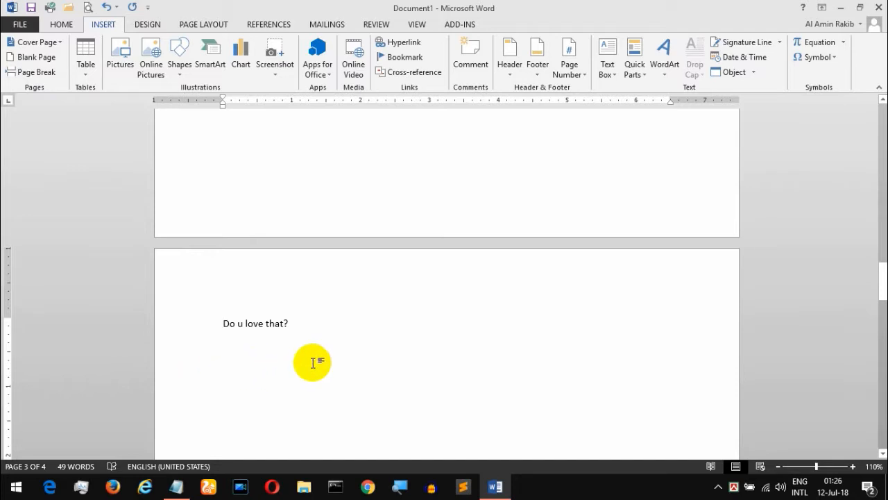
Step: Examine the pages before and after the page break to see how the text is split
scroll(321, 356, down, 5)
scroll(319, 356, down, 6)
click(312, 421)
scroll(314, 420, down, 8)
scroll(314, 421, up, 7)
scroll(317, 420, down, 3)
click(269, 311)
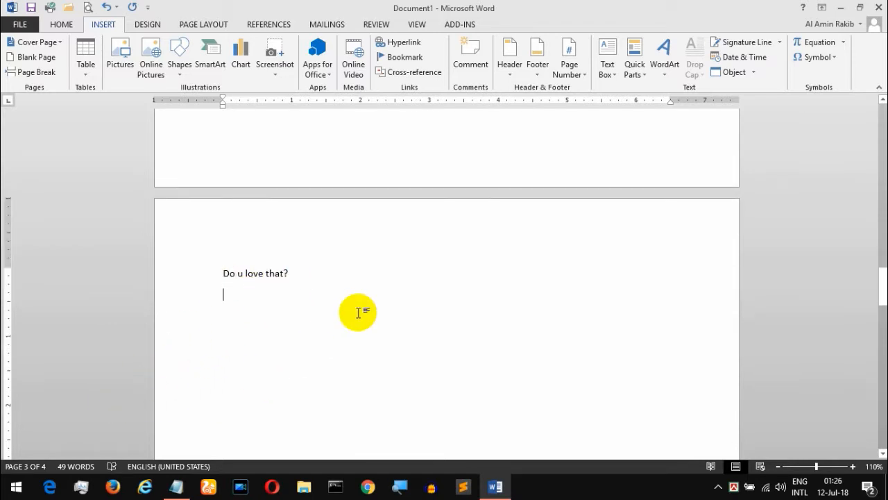
scroll(292, 313, up, 20)
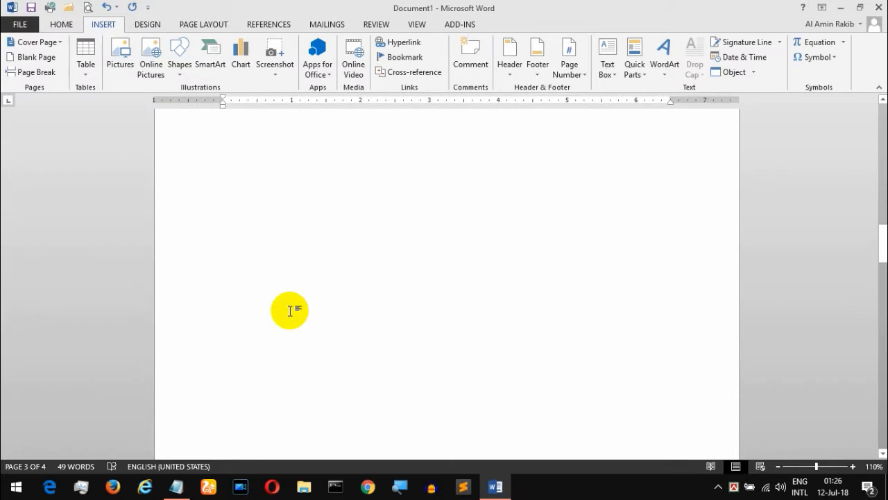
click(303, 215)
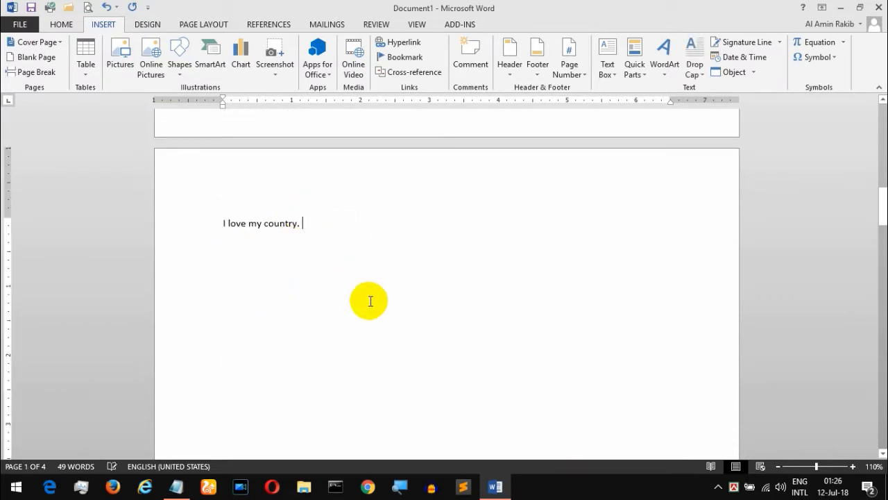
scroll(375, 365, up, 7)
scroll(378, 364, down, 8)
scroll(379, 364, down, 7)
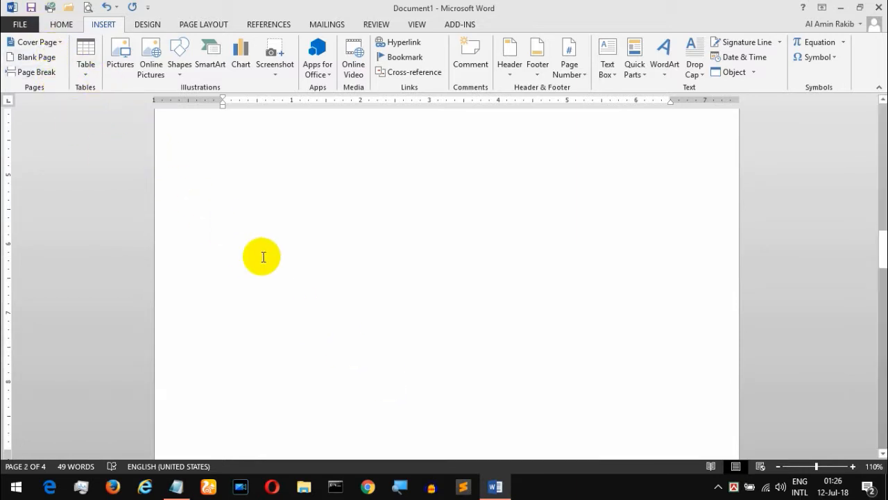
Step: Delete the entire content of the document, including the cover page
scroll(294, 232, down, 5)
key(ctrl+a)
key(Delete)
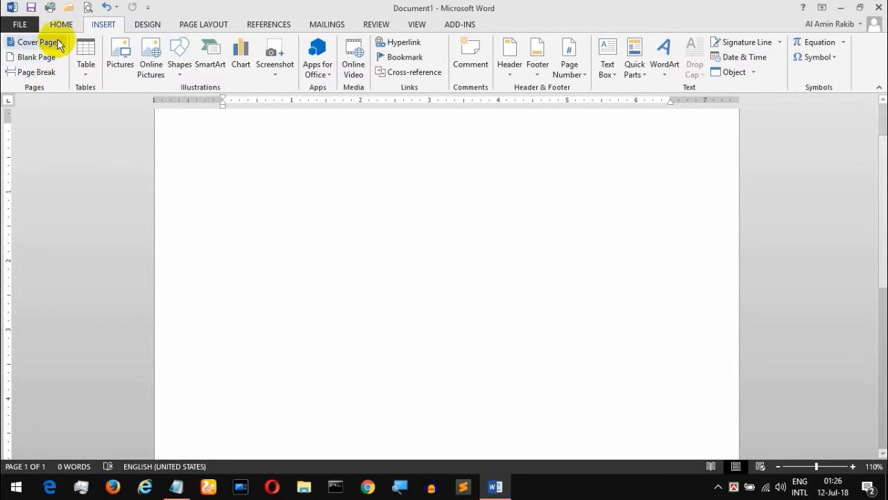
Step: Insert a table of 5 columns by 8 rows and try selecting its second row
click(86, 53)
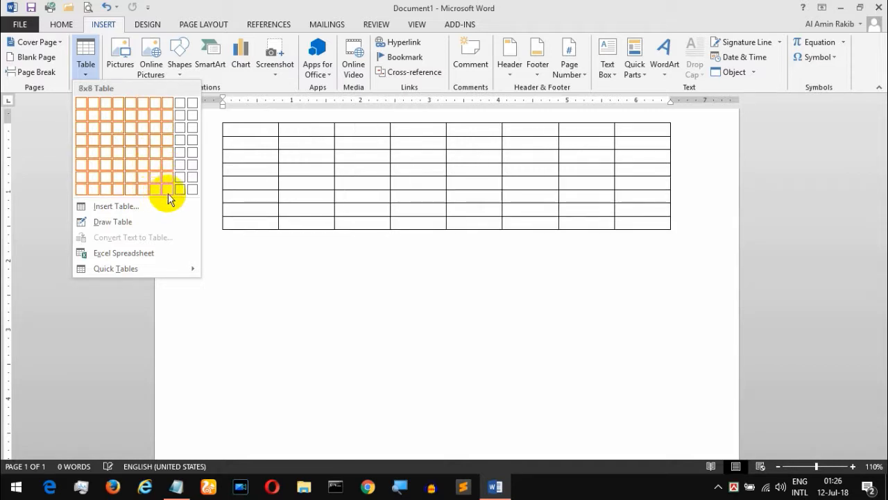
click(132, 189)
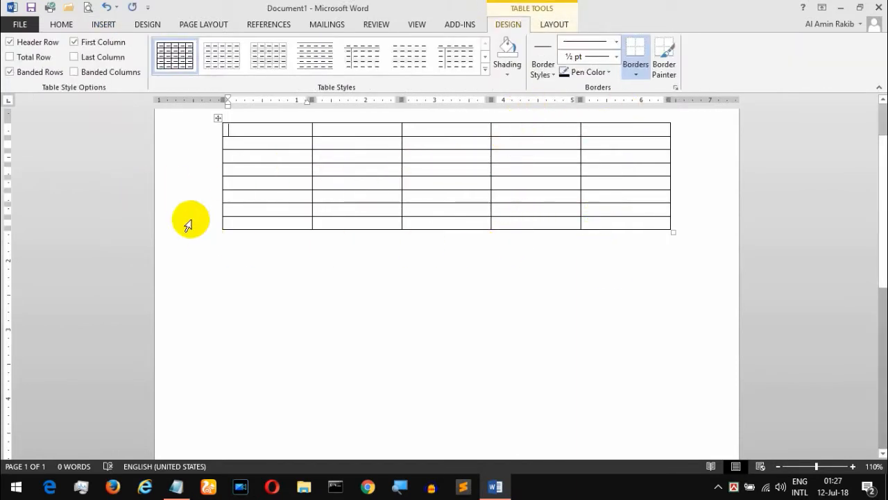
click(192, 144)
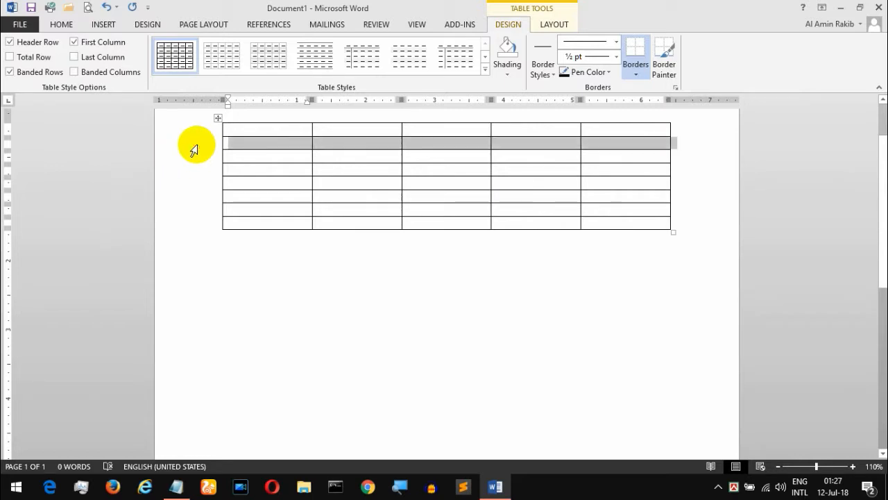
click(257, 148)
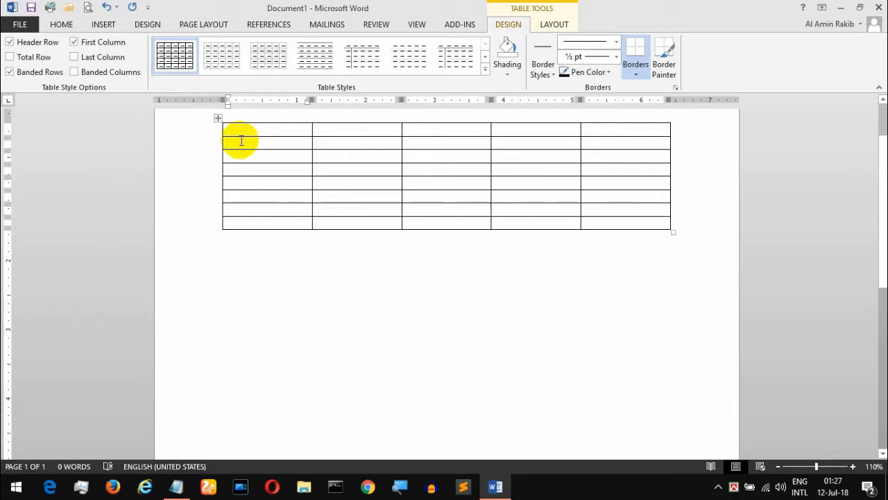
click(292, 129)
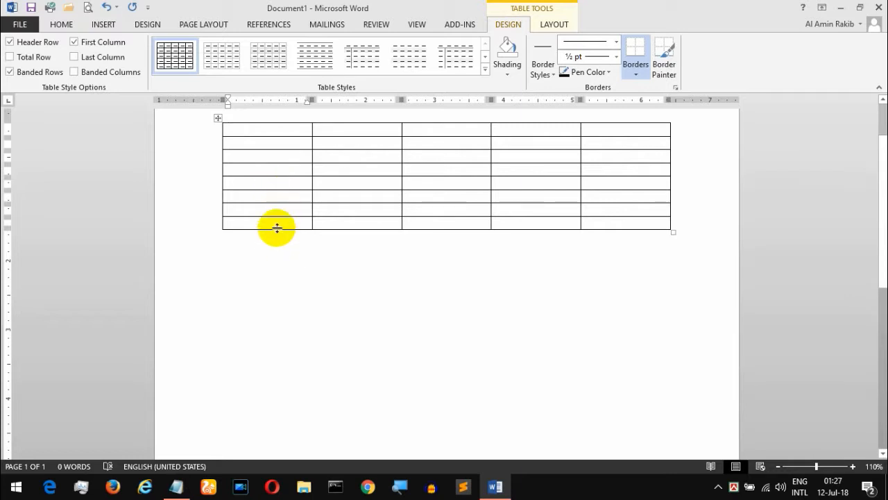
Step: Delete the whole table of 5 columns by 8 rows
click(217, 121)
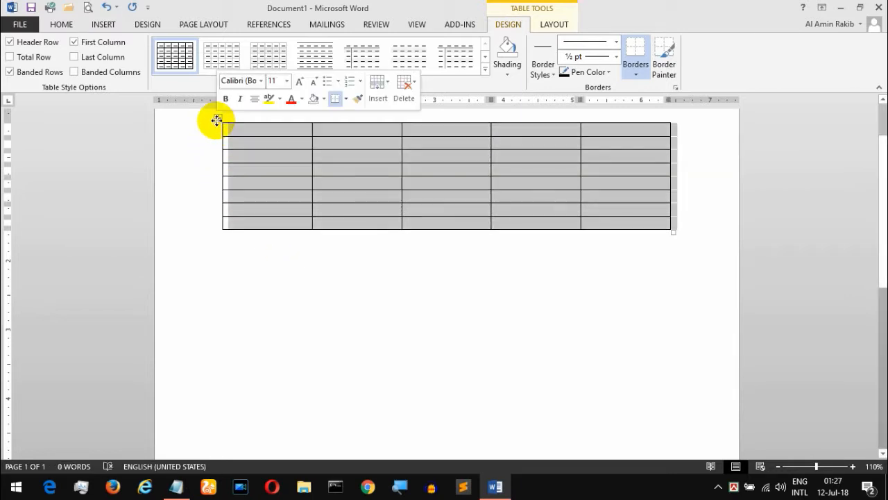
key(BackSpace)
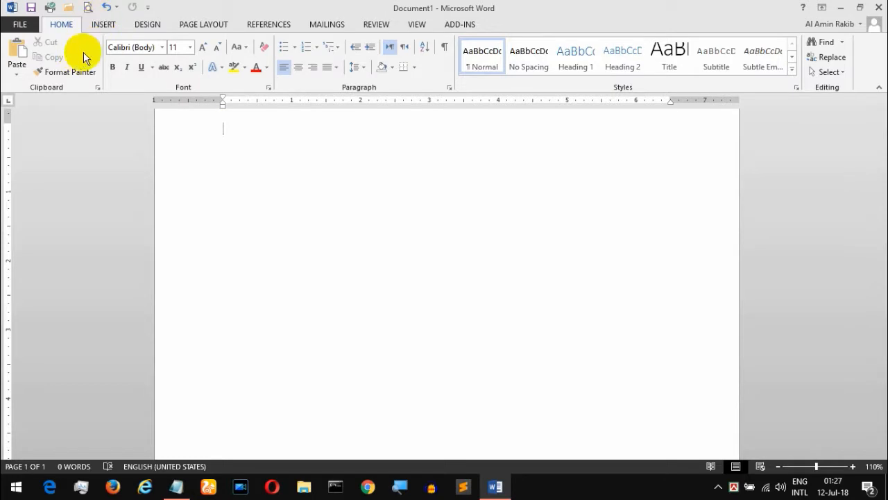
Step: Insert a table with 5 columns and 12 rows, using the automatic fixed column width
click(104, 24)
click(86, 69)
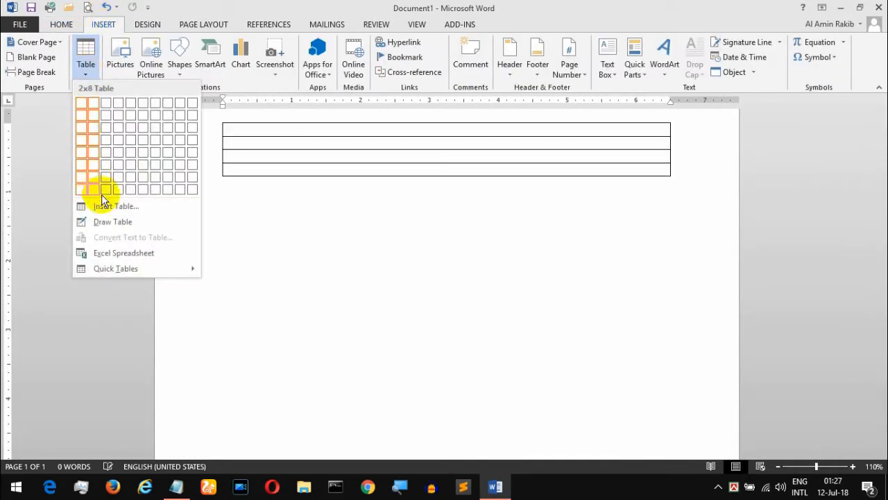
click(132, 211)
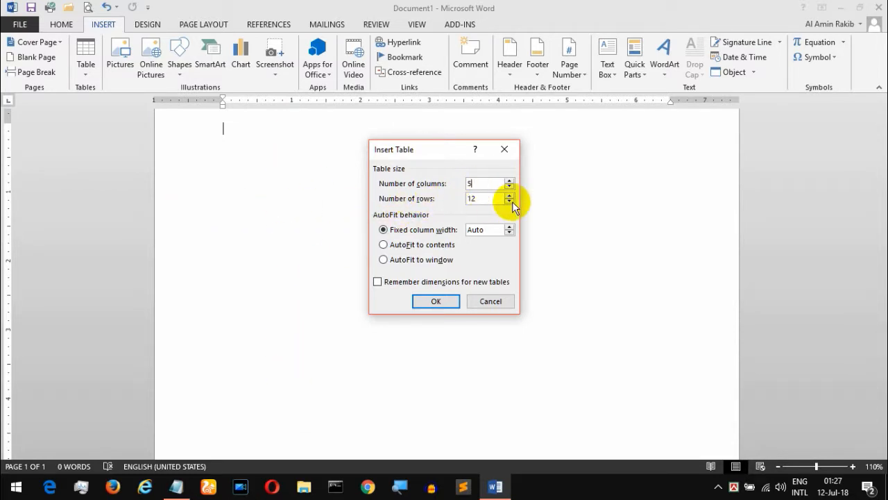
click(445, 306)
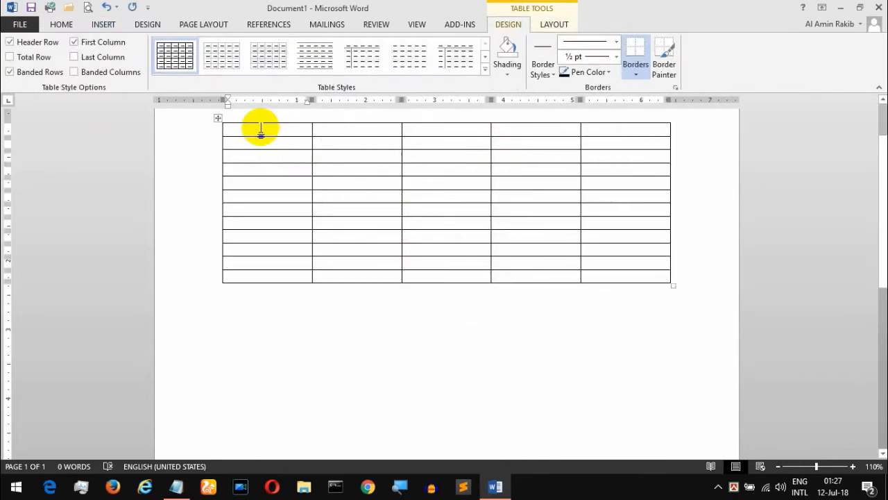
Step: Fill the table's first row with the headings Name, Phone, Birthday, Address and Blood Group
scroll(317, 192, up, 2)
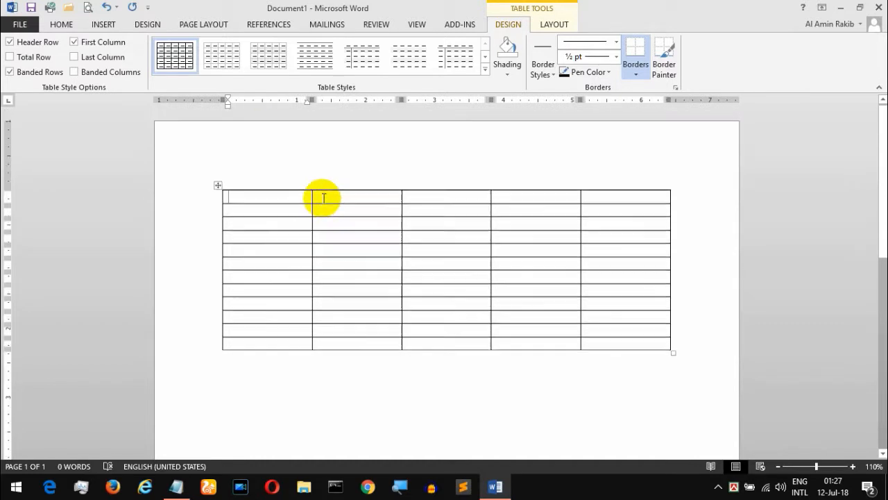
text(N)
key(BackSpace)
text(Name)
key(Tab)
text(Birthday)
key(Tab)
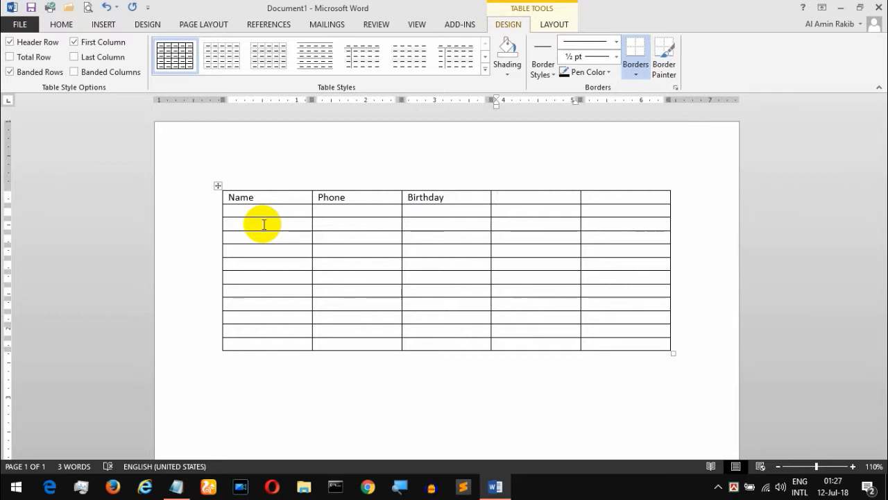
text(Address)
key(Tab)
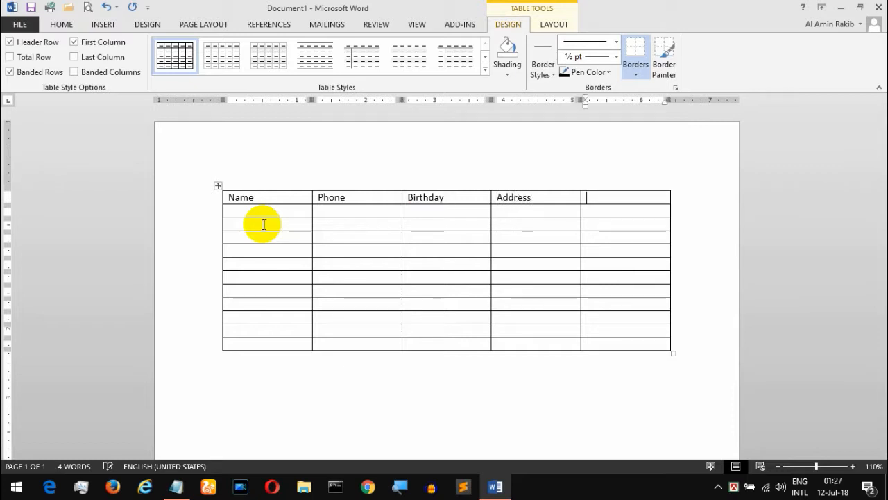
text(Blood Group)
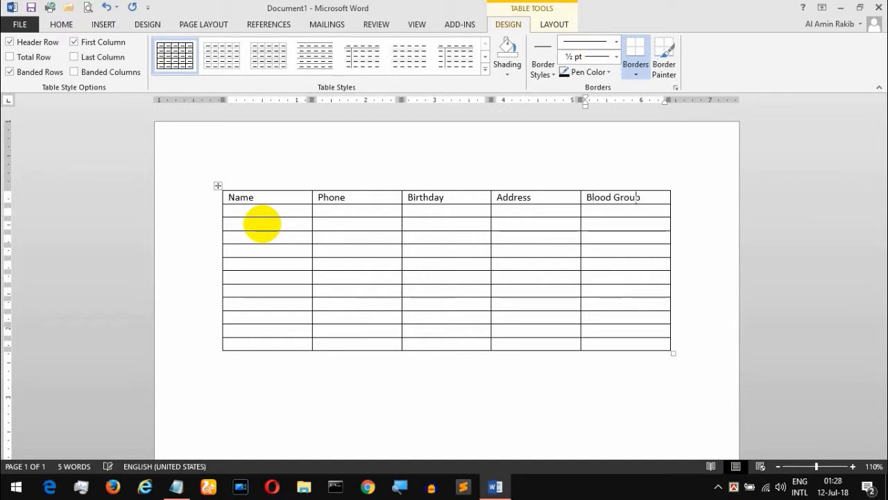
Step: Format the table's heading row as bold, italic and centered
click(287, 209)
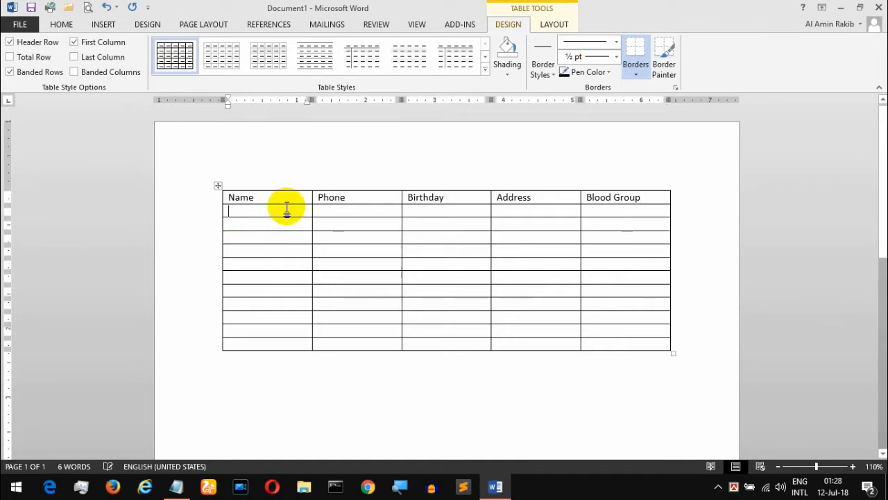
click(206, 199)
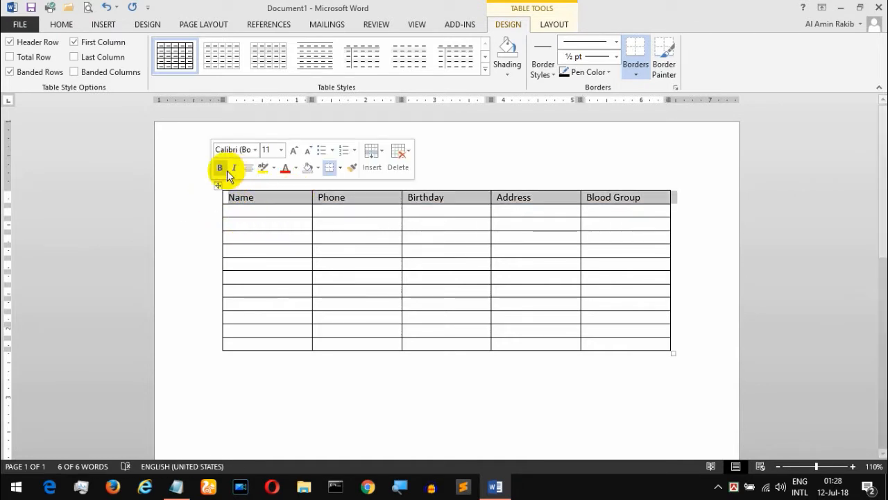
click(61, 24)
click(113, 68)
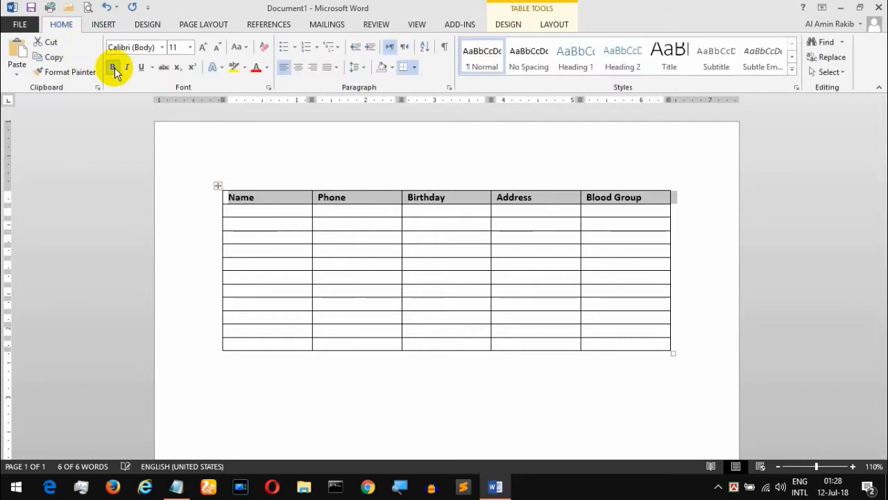
click(126, 68)
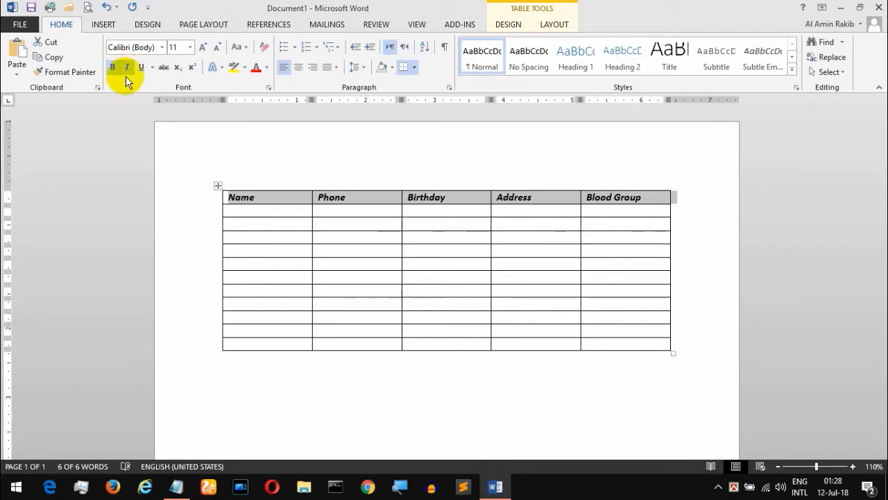
click(297, 67)
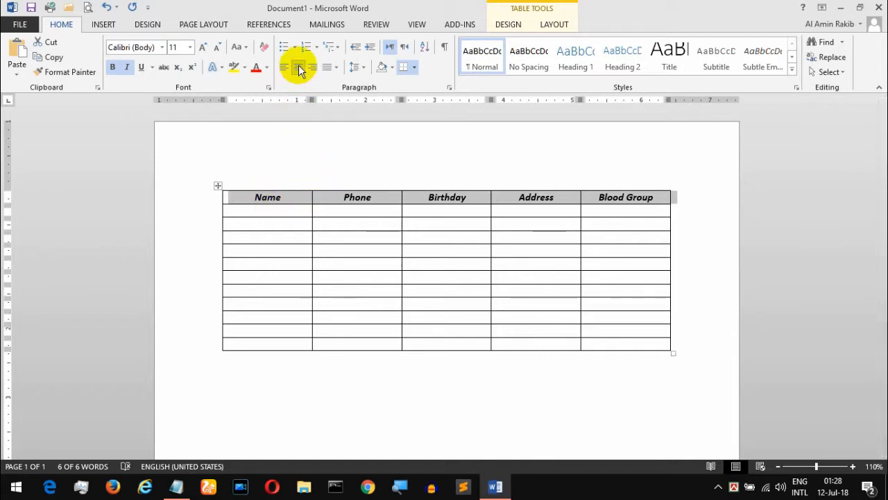
click(444, 198)
Step: Fill the row below the headings with a sample name, phone number, birthday, address and the blood group O+
click(283, 211)
text(amar)
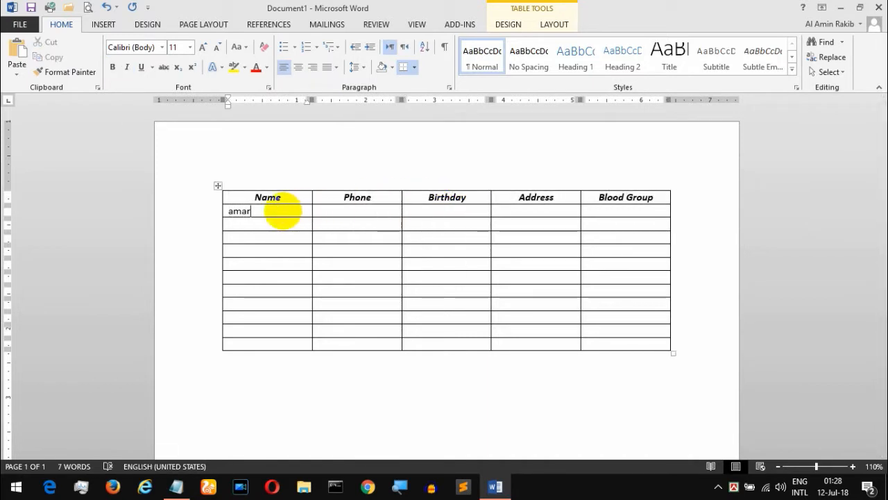
text( nam)
key(Tab)
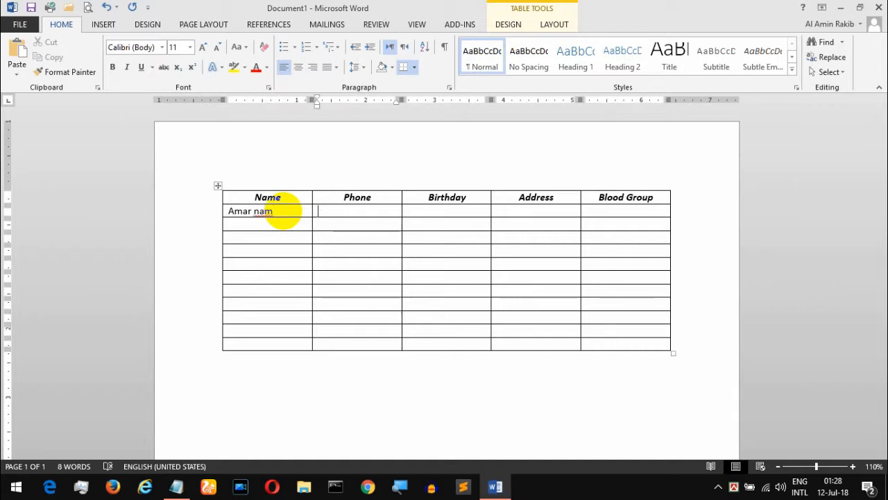
key(Tab)
text(029)
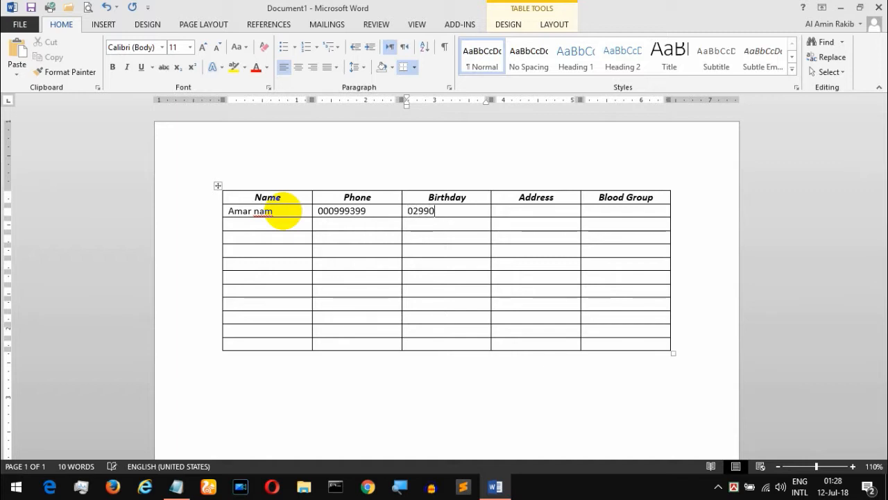
key(Tab)
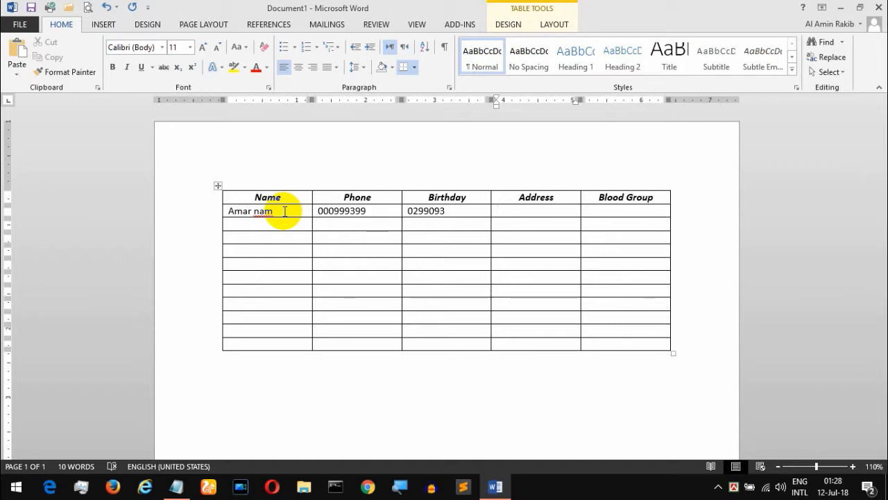
text(djidl)
key(Tab)
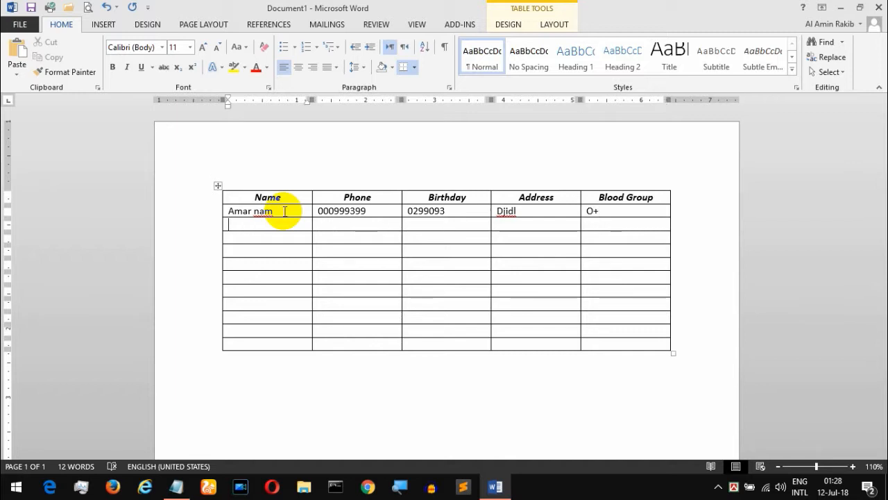
Step: Copy the sample name from the first entry row into the Name cell directly below it
click(257, 224)
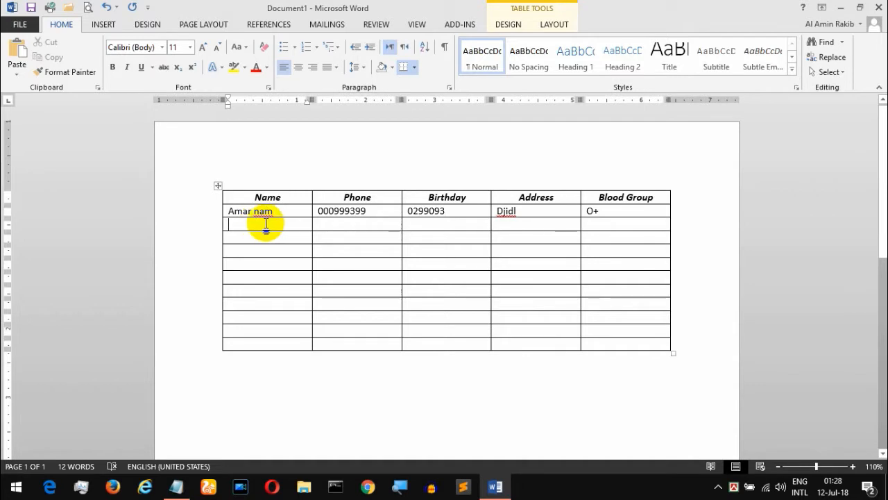
click(224, 215)
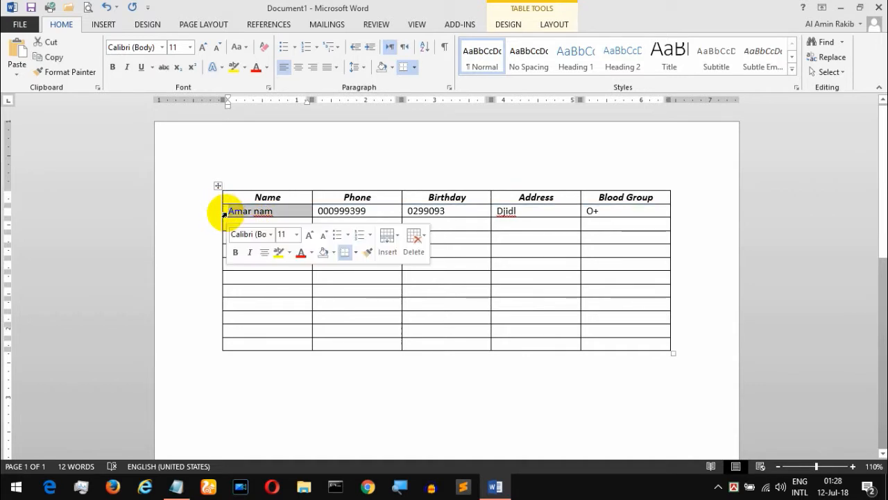
click(231, 210)
drag(224, 206, 611, 212)
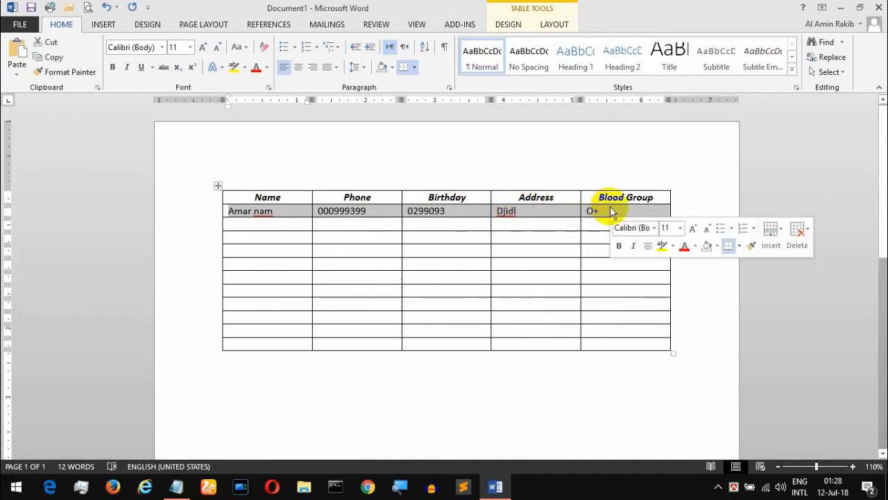
click(596, 209)
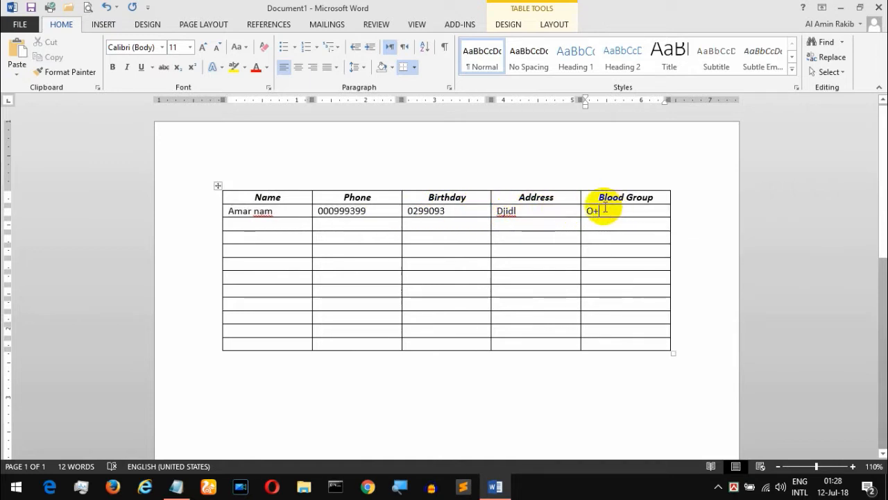
click(224, 210)
key(ctrl+c)
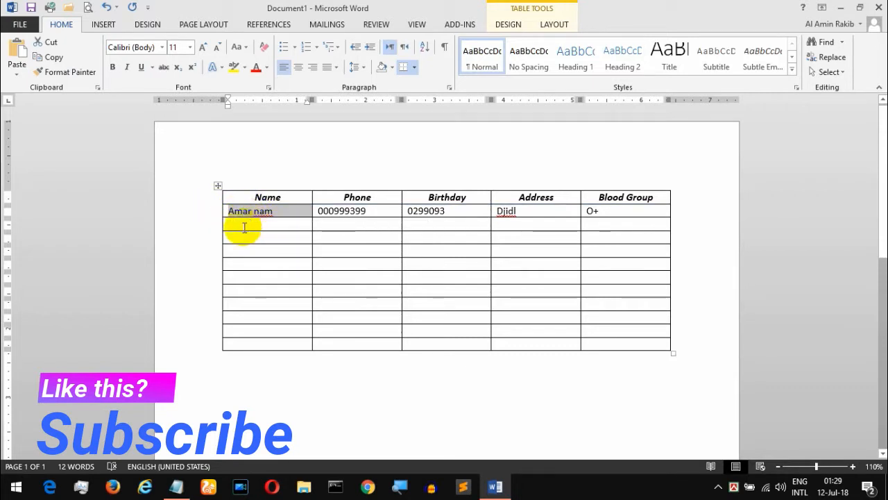
click(242, 224)
key(ctrl+v)
Step: Paste the copied name into the nine remaining empty cells of the Name column
drag(250, 239, 269, 345)
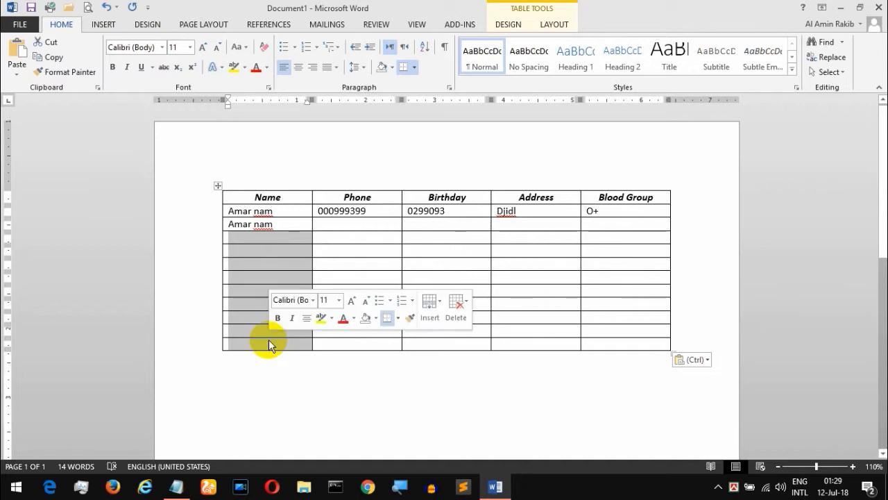
click(245, 251)
click(248, 238)
drag(248, 239, 264, 349)
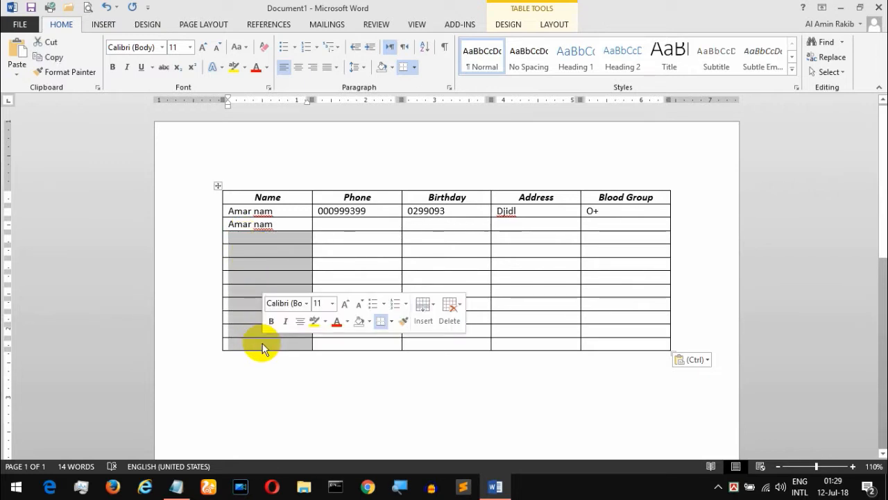
key(ctrl)
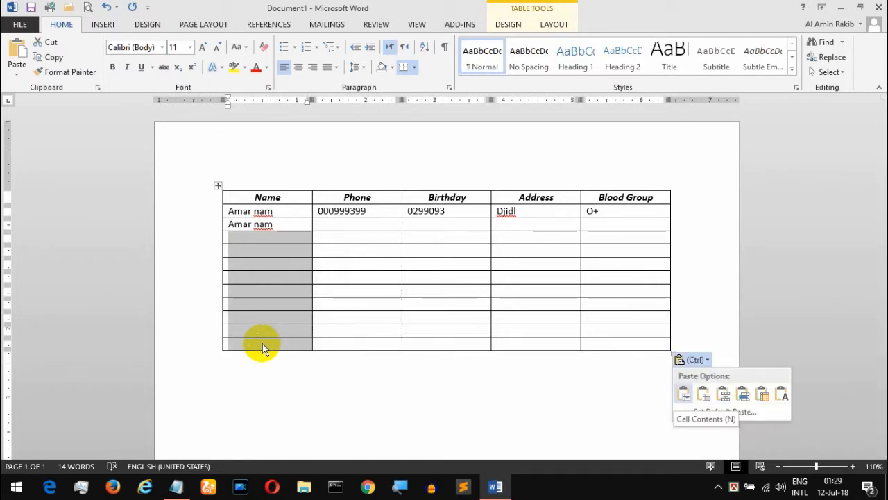
right_click(260, 274)
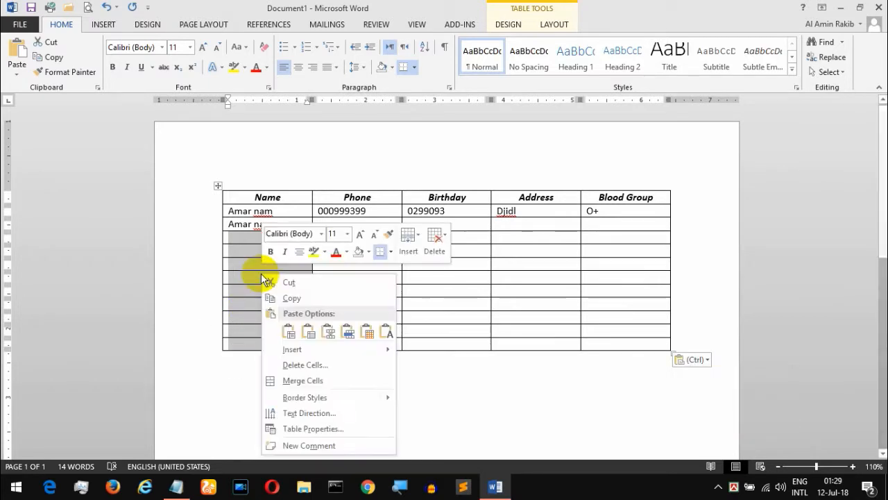
click(391, 332)
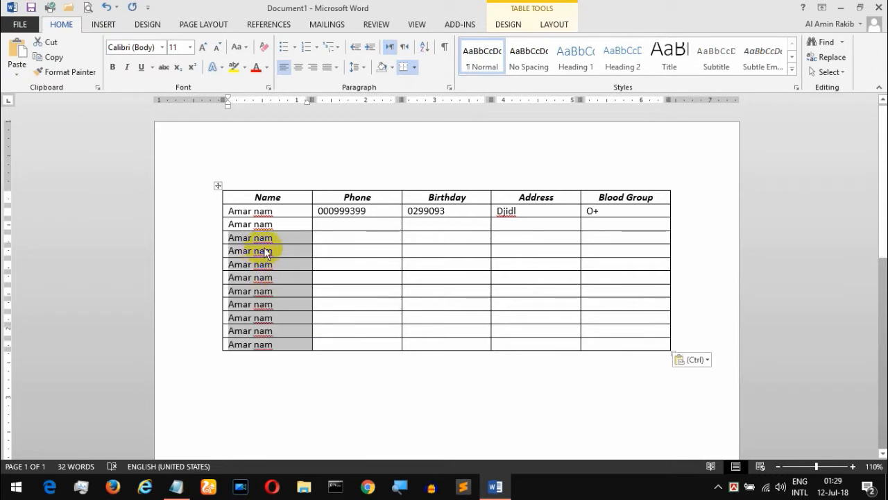
click(277, 250)
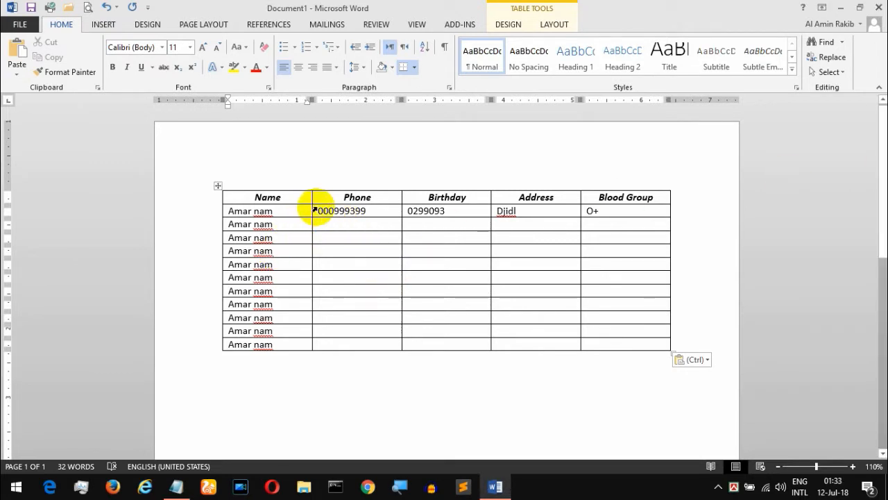
Step: Copy the sample phone number into all empty cells of the Phone column
click(323, 211)
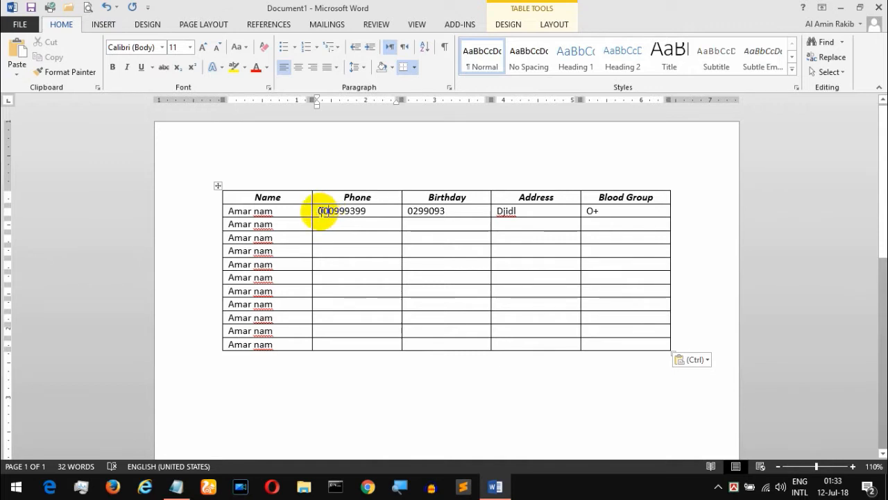
drag(319, 211, 368, 349)
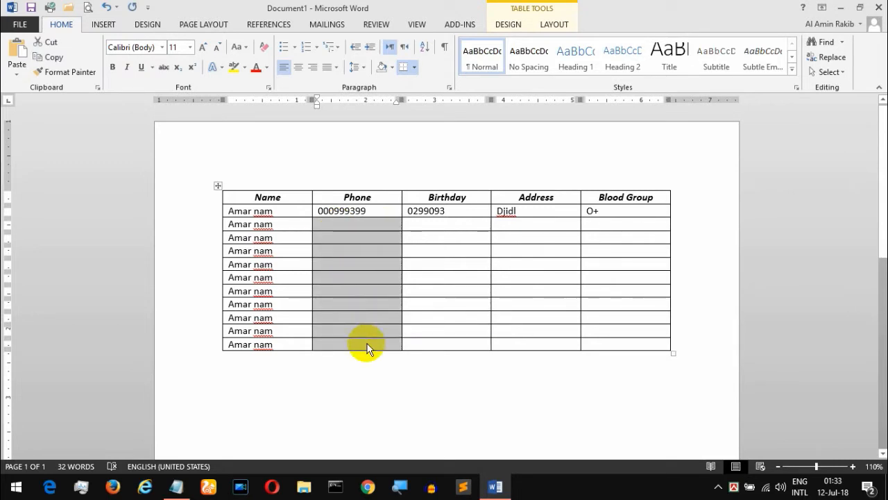
key(ctrl+v)
click(362, 249)
Step: Copy the sample birthday entry into all empty cells of the Birthday column
double_click(404, 210)
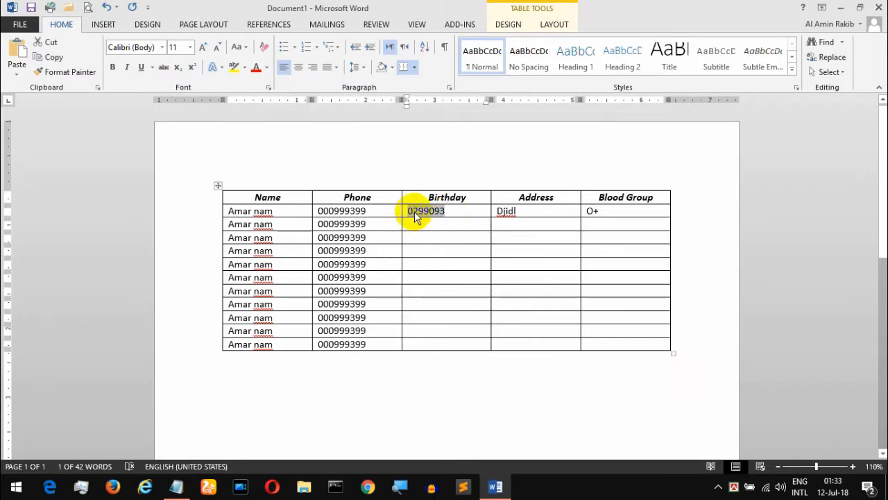
click(55, 57)
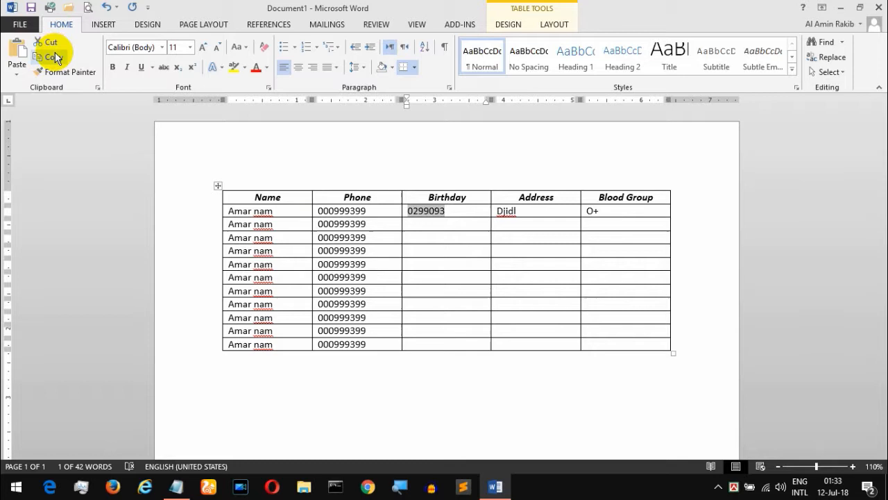
click(452, 225)
drag(452, 225, 470, 344)
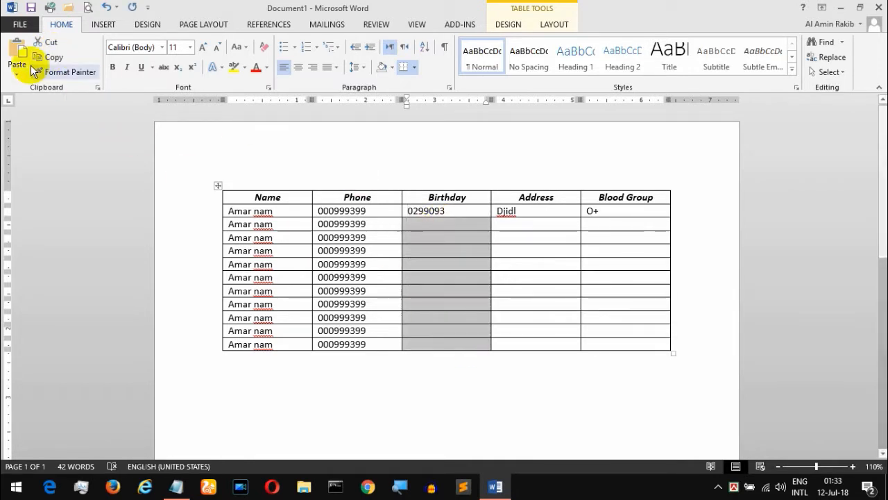
click(15, 50)
click(441, 264)
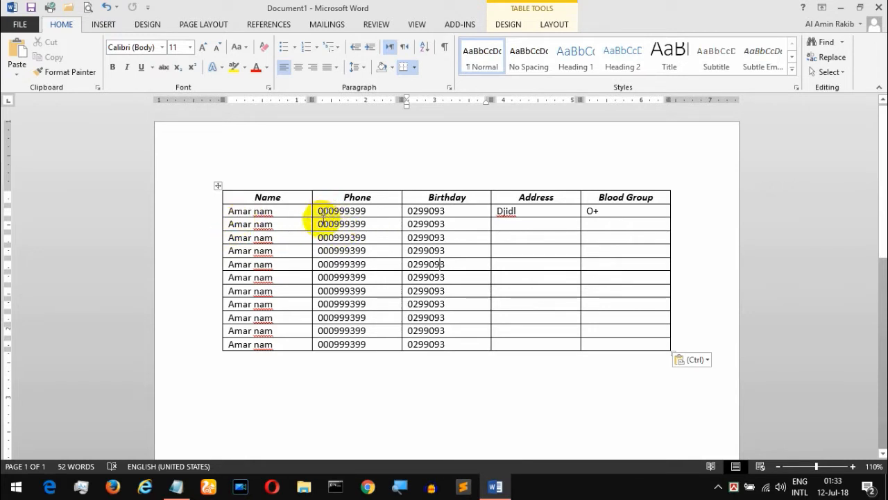
Step: Clear the phone numbers in table rows 3 to 7 and erase the name in row 3
drag(320, 227, 358, 271)
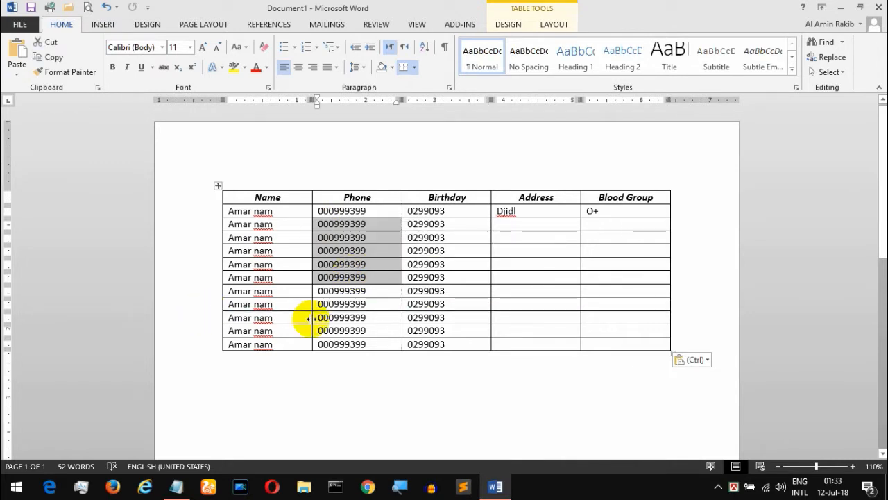
key(Delete)
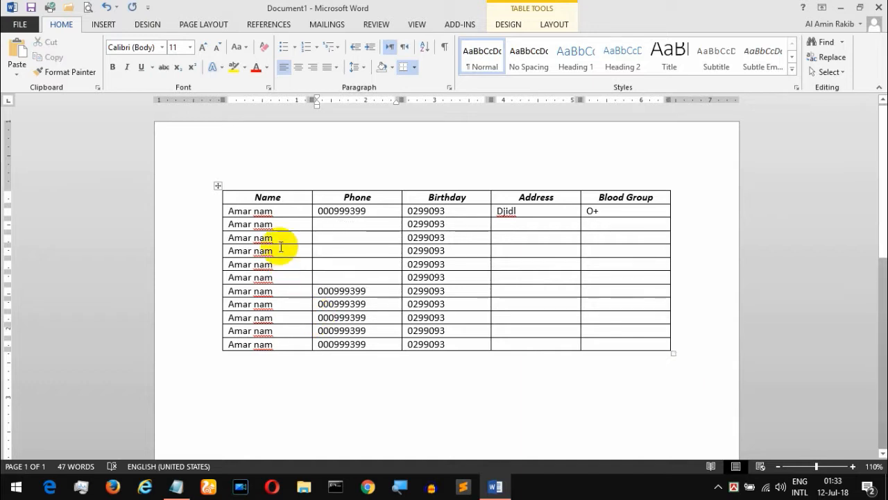
click(284, 225)
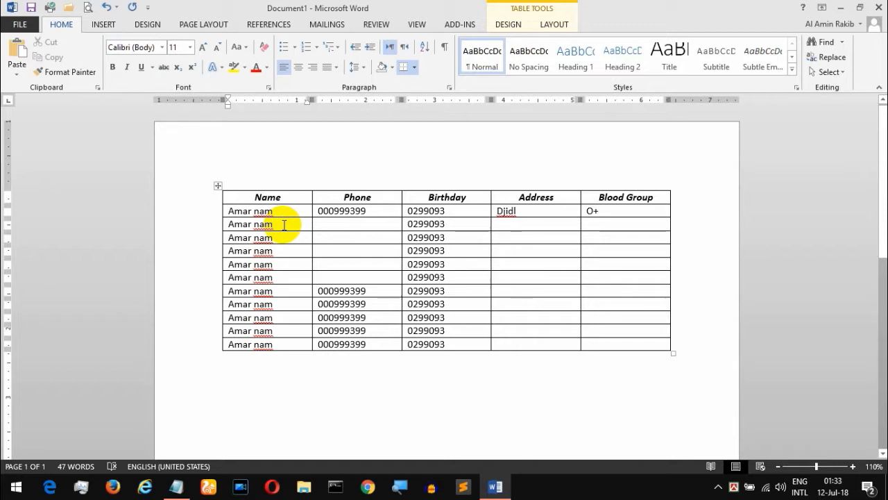
key(BackSpace)
key(BackSpace)
key(BackSpace)
key(BackSpace)
key(BackSpace)
key(BackSpace)
key(BackSpace)
key(BackSpace)
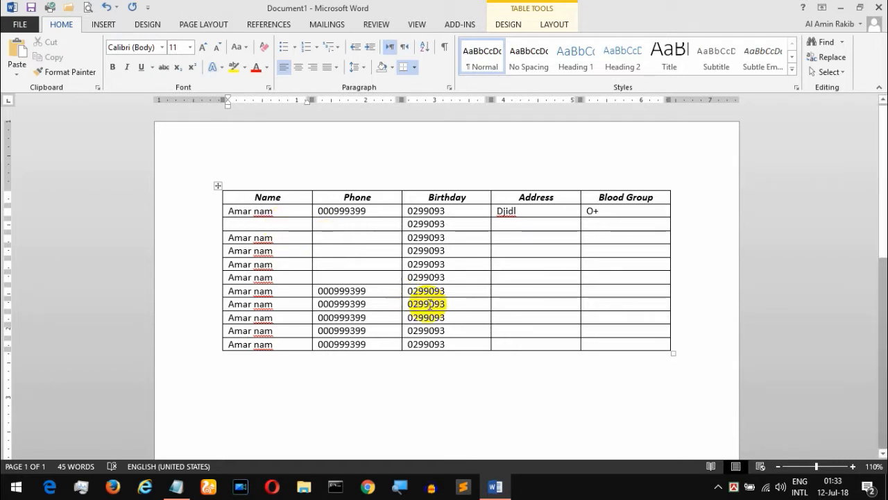
Step: Clear the contents of every cell below the heading row, keeping the empty rows
click(466, 251)
click(287, 316)
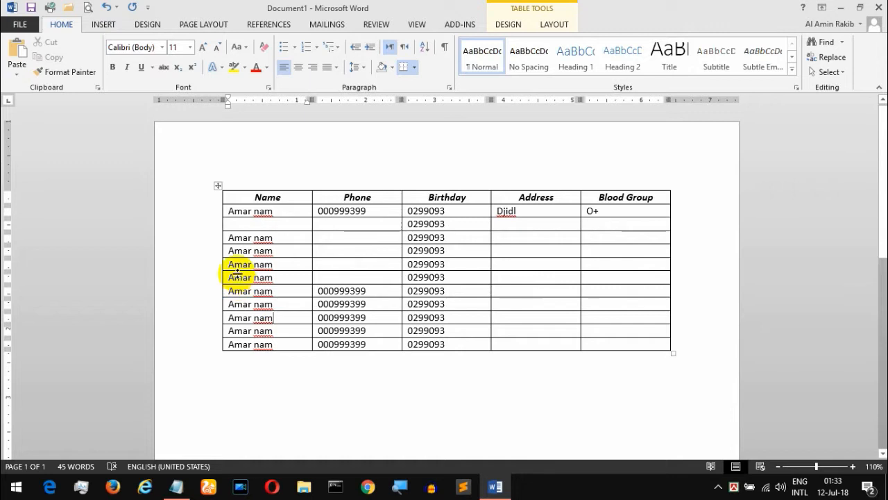
drag(225, 205, 669, 341)
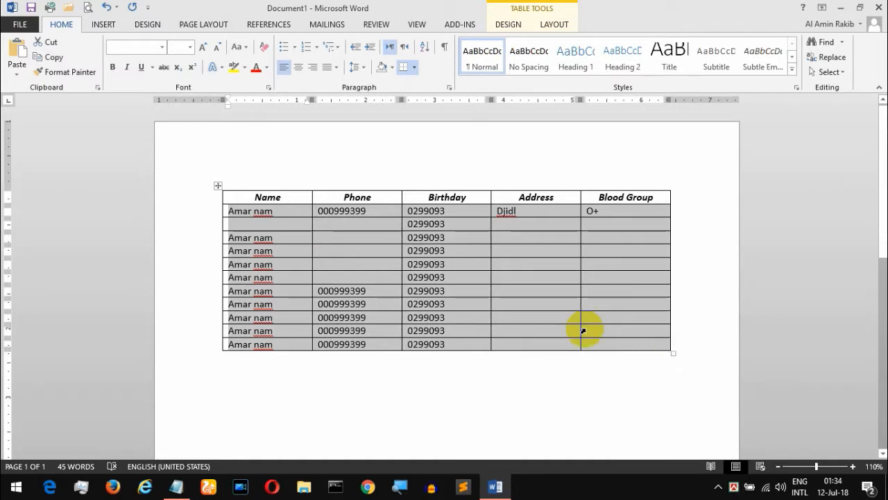
key(Delete)
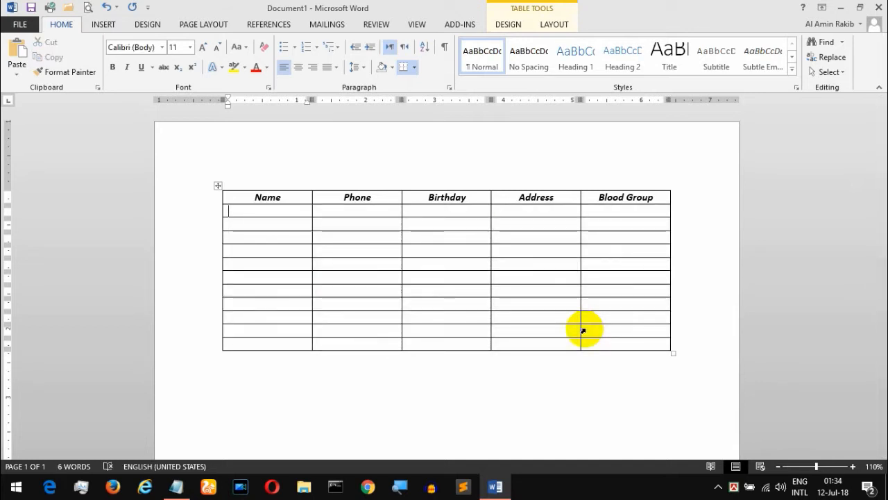
Step: Delete the table's last eight rows with the Shift cells left option, keeping the headings and three empty rows
click(189, 297)
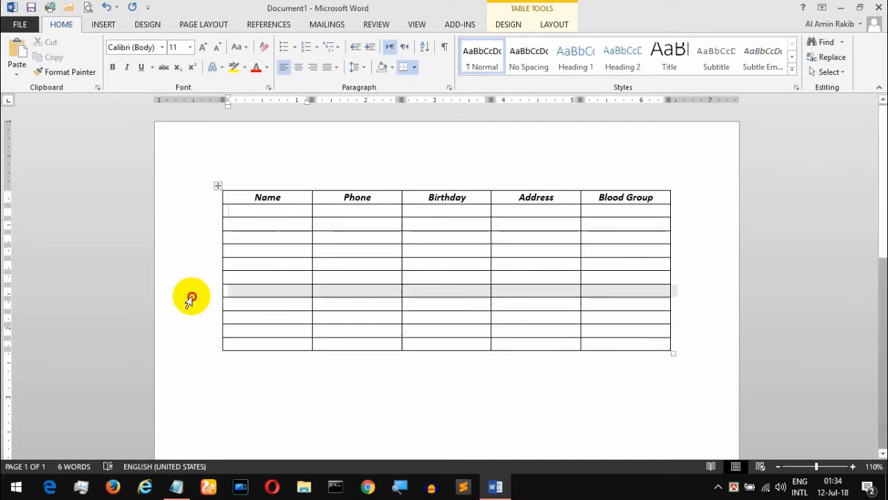
click(200, 253)
drag(201, 257, 209, 337)
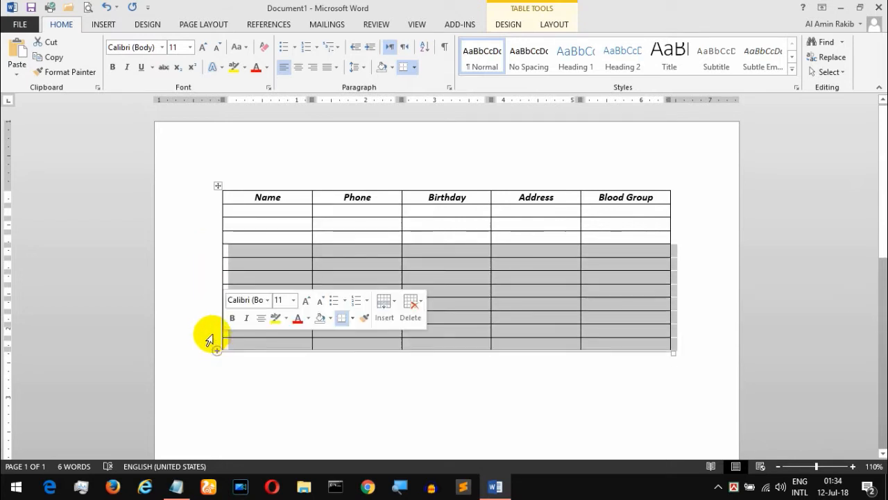
click(268, 249)
drag(229, 252, 643, 341)
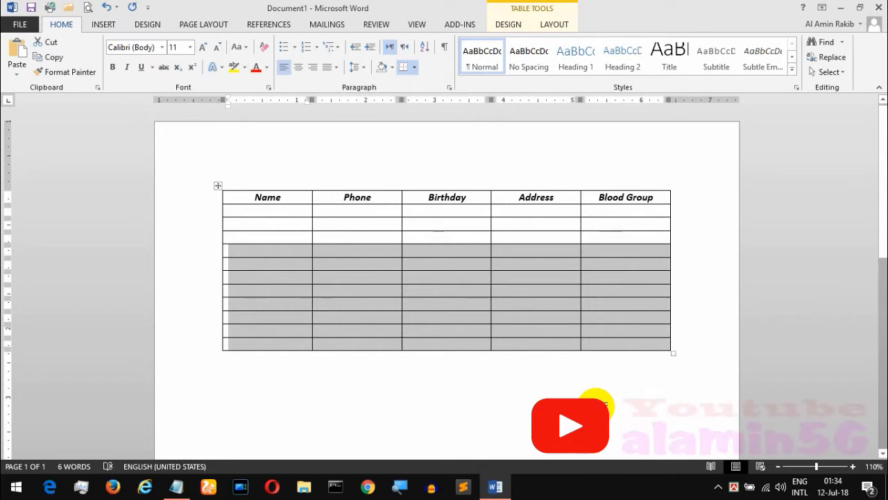
key(BackSpace)
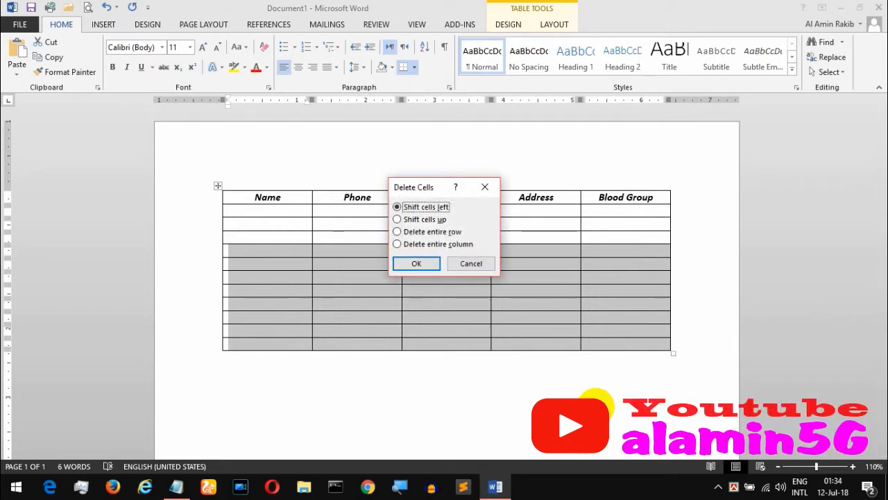
click(416, 265)
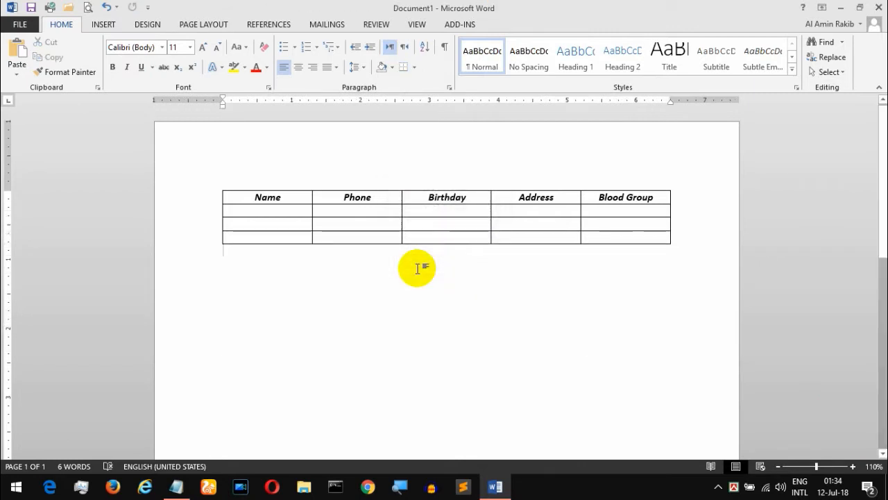
click(267, 234)
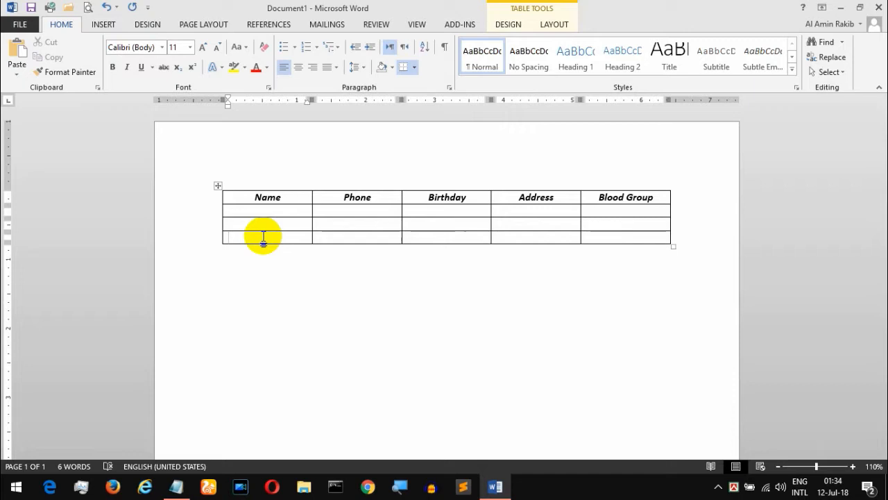
right_click(264, 237)
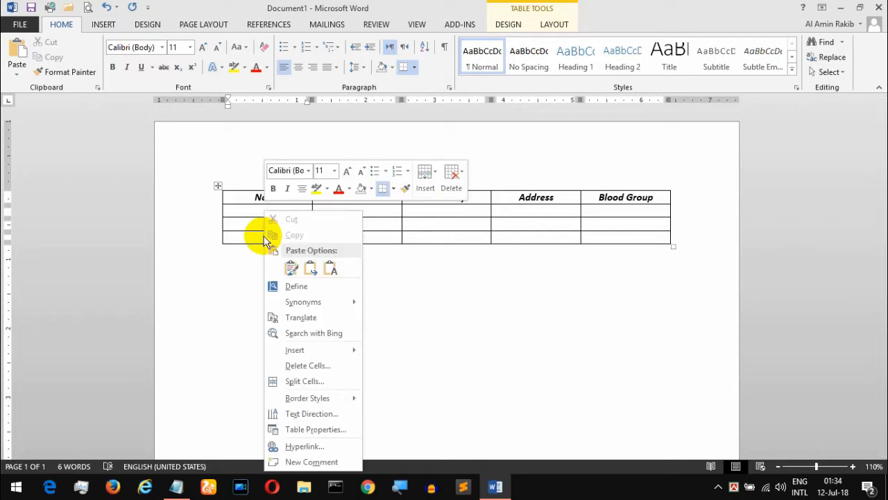
mouse_move(302, 355)
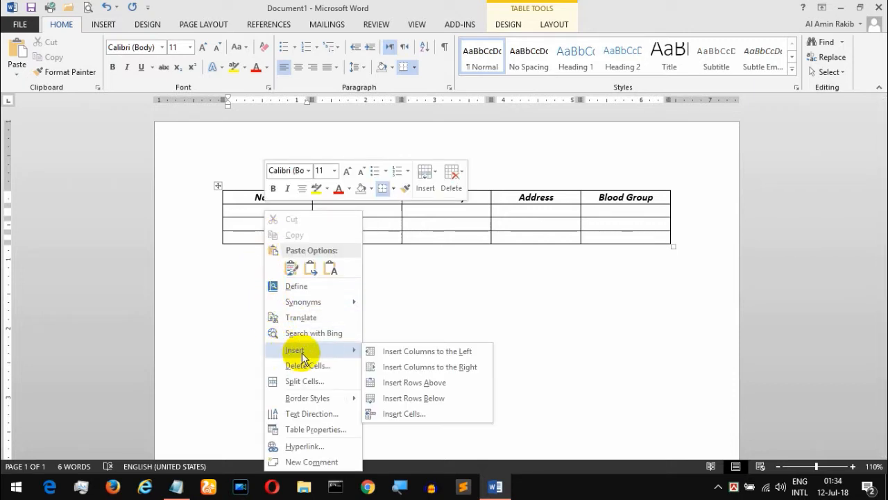
click(242, 239)
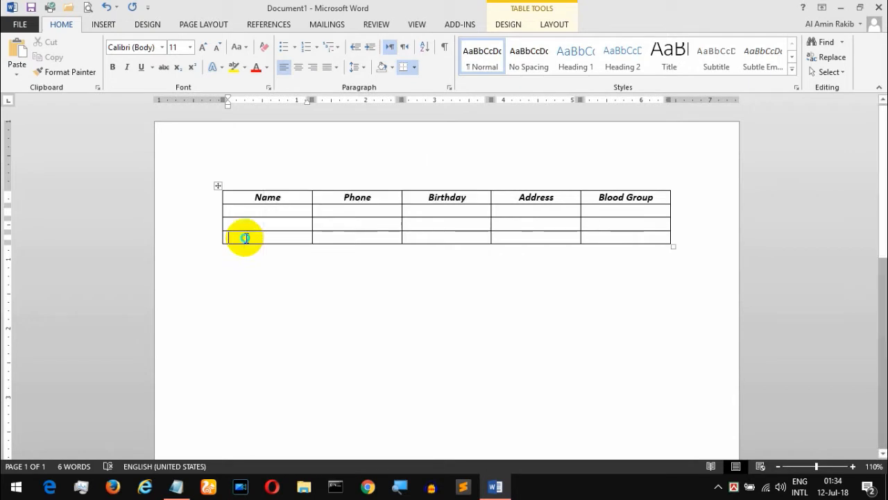
Step: Insert a new column to the left of the Name column and give it the heading "Sl No."
right_click(246, 238)
mouse_move(315, 354)
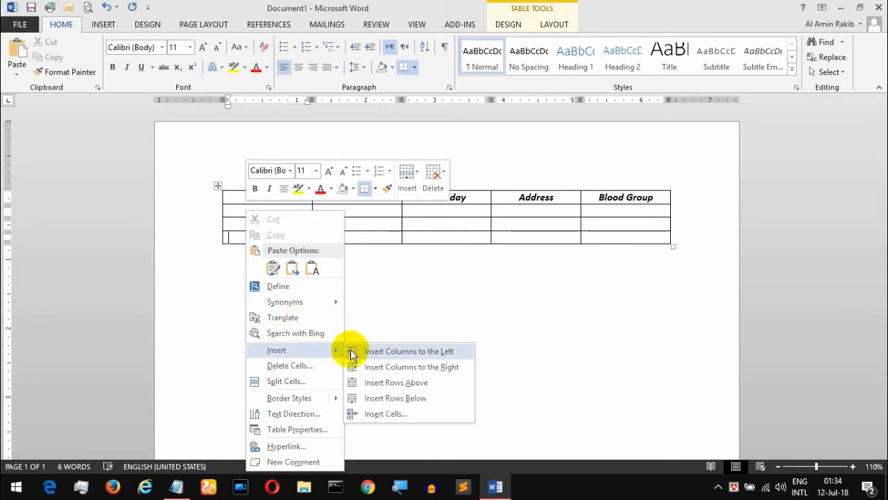
click(418, 357)
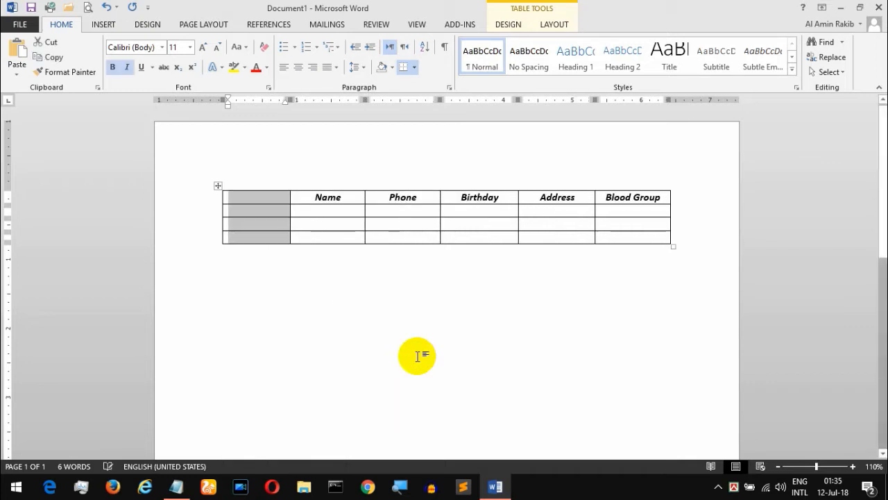
click(264, 199)
text(N/)
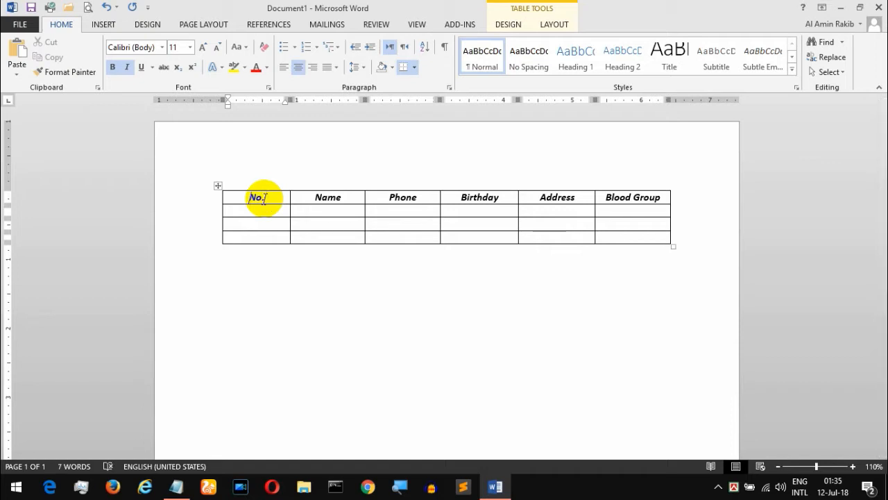
text(l)
Step: Insert one empty row below the last row of the table
click(265, 242)
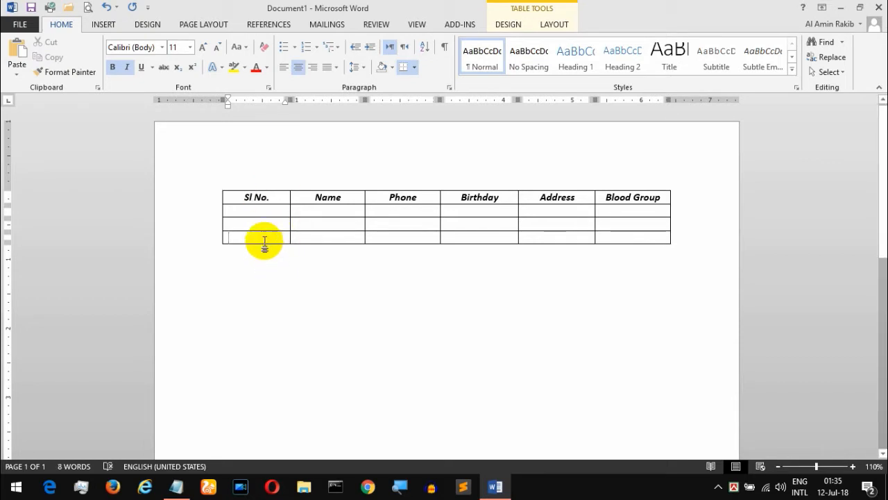
right_click(264, 241)
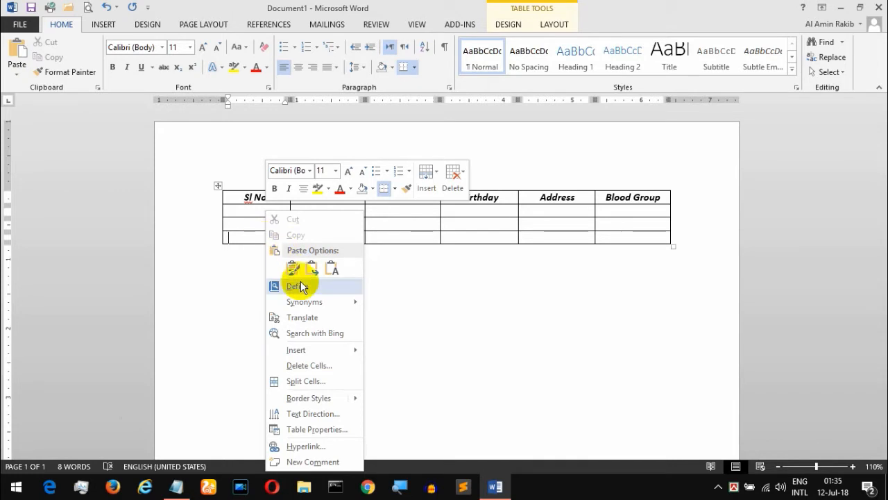
mouse_move(343, 350)
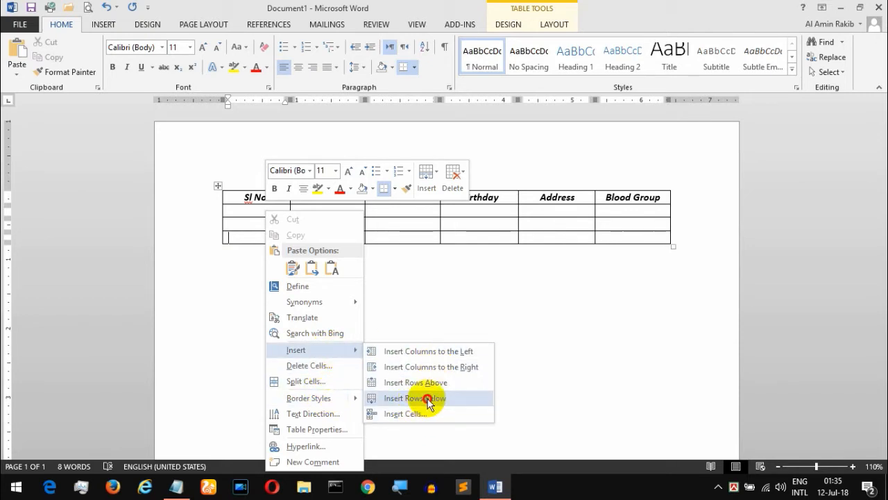
click(428, 400)
click(254, 255)
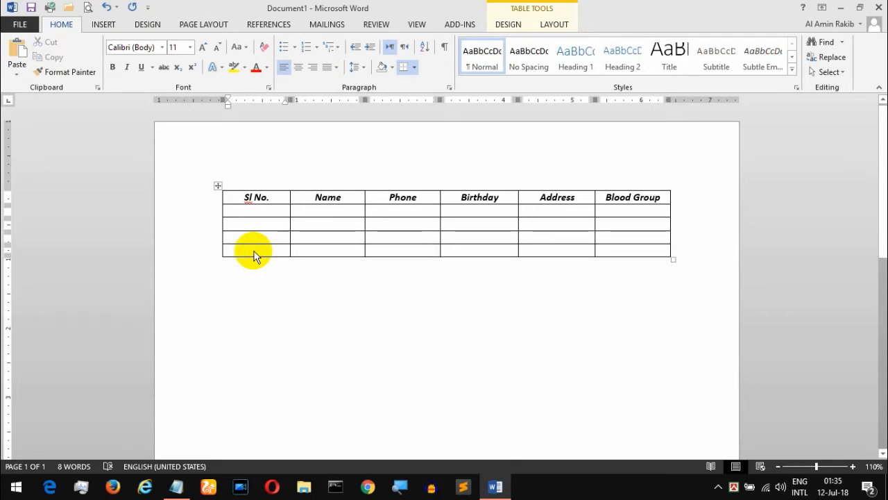
Step: Append two more empty rows to the table by advancing past its last cell in the Blood Group column
click(655, 251)
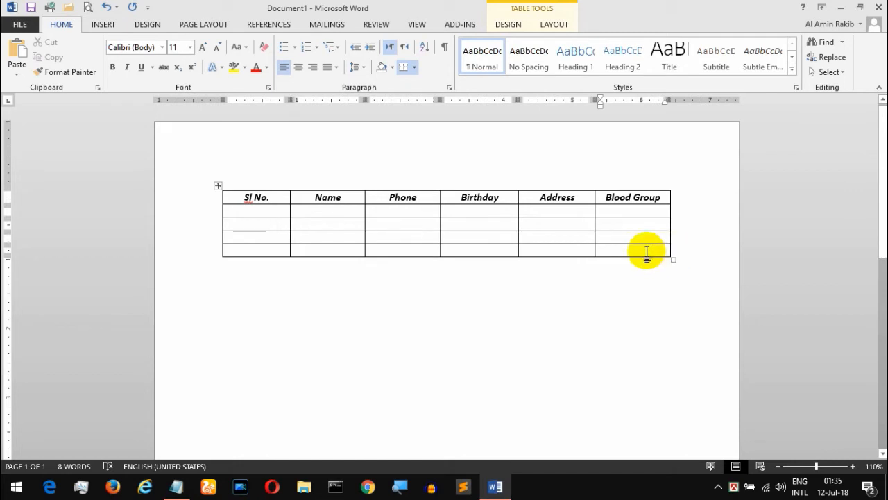
key(Tab)
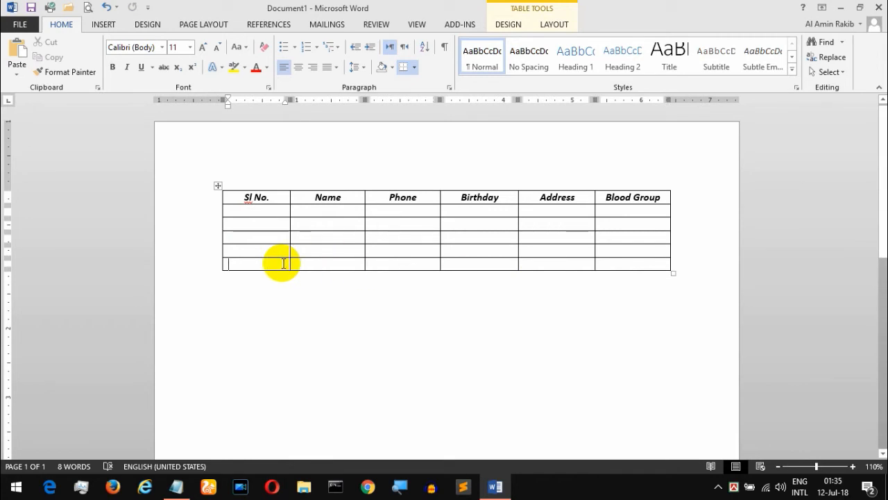
click(644, 267)
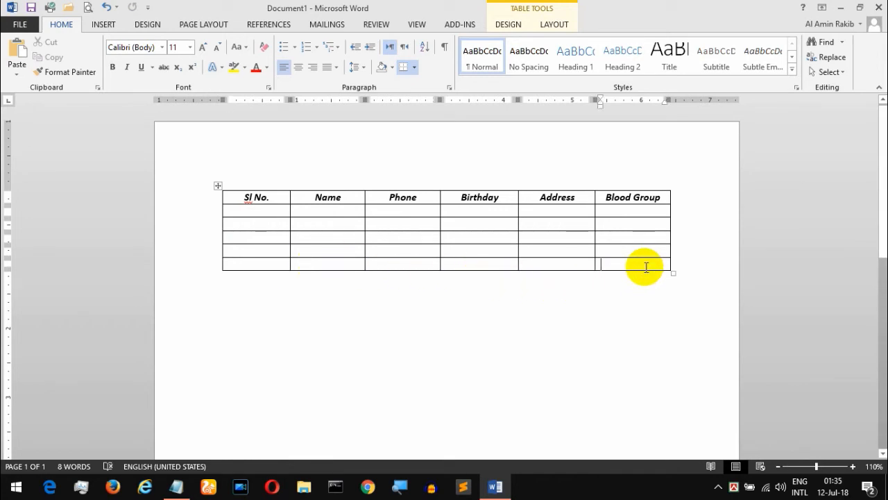
key(Tab)
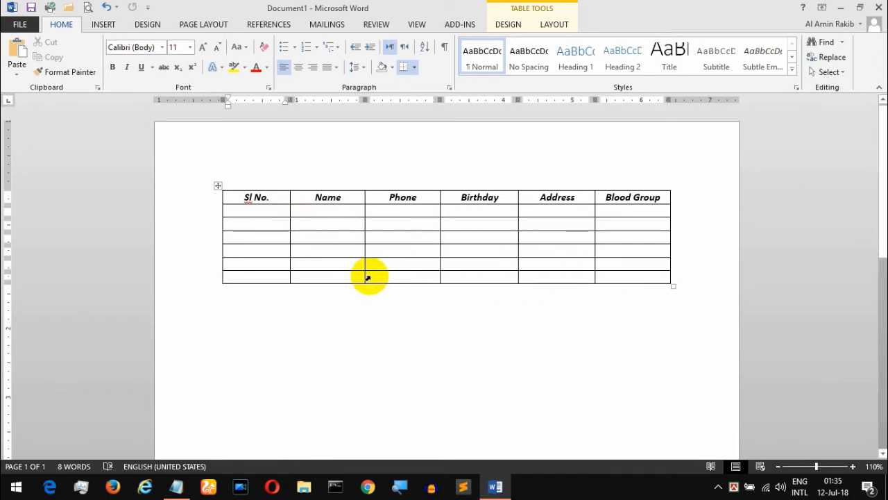